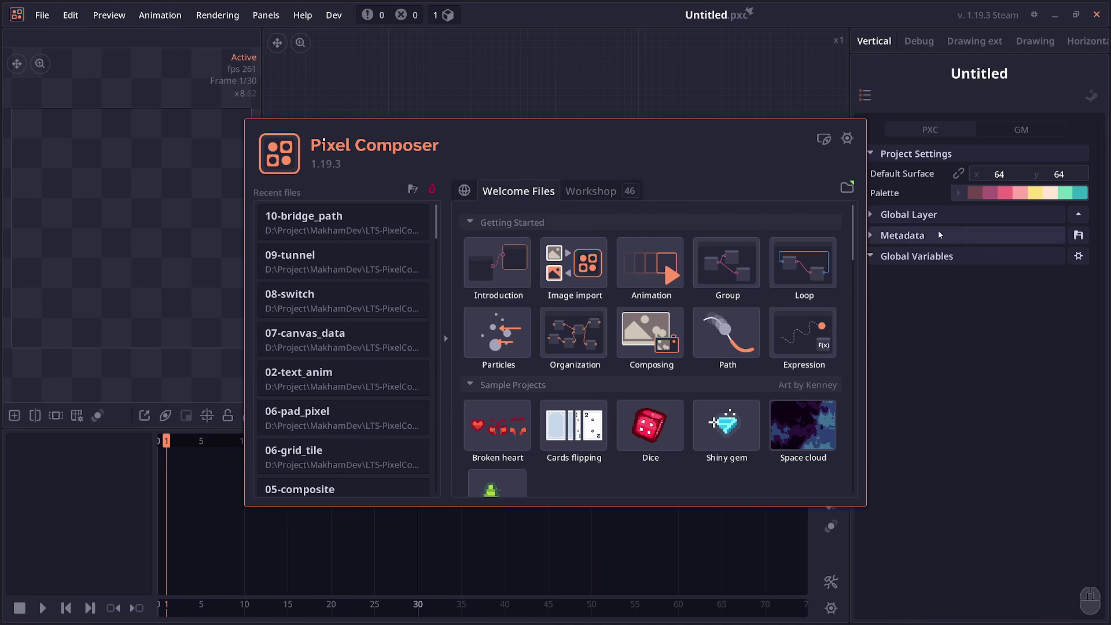
Open the 01-flow_path project, widen the preview area and play the Flow Path node's animation
key("Escape")
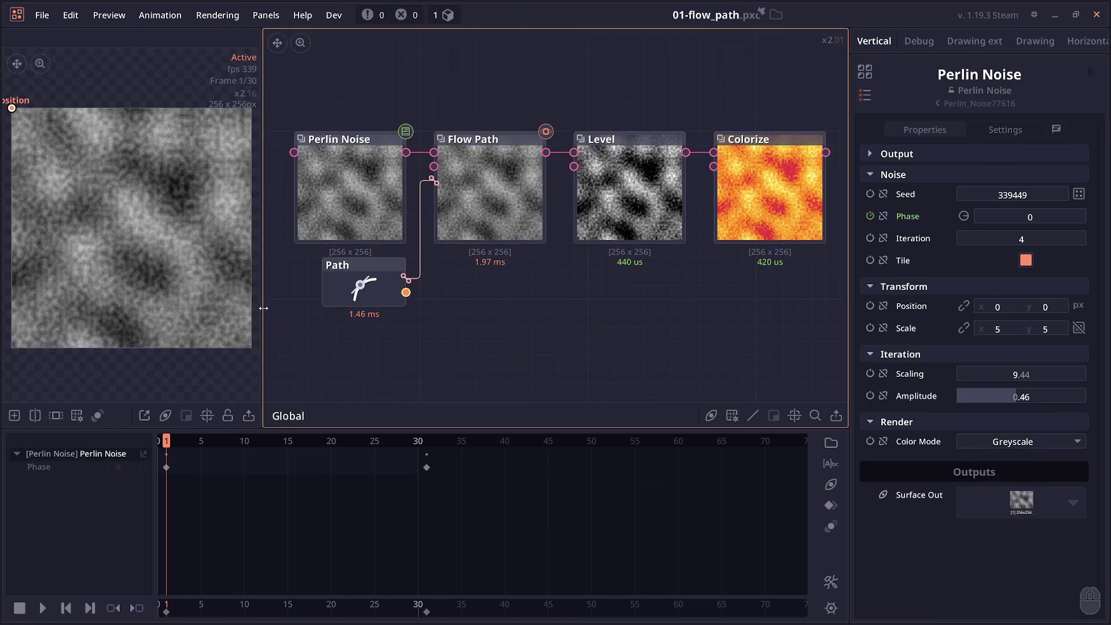
left_click_drag(263, 309, 314, 316)
left_click(506, 227)
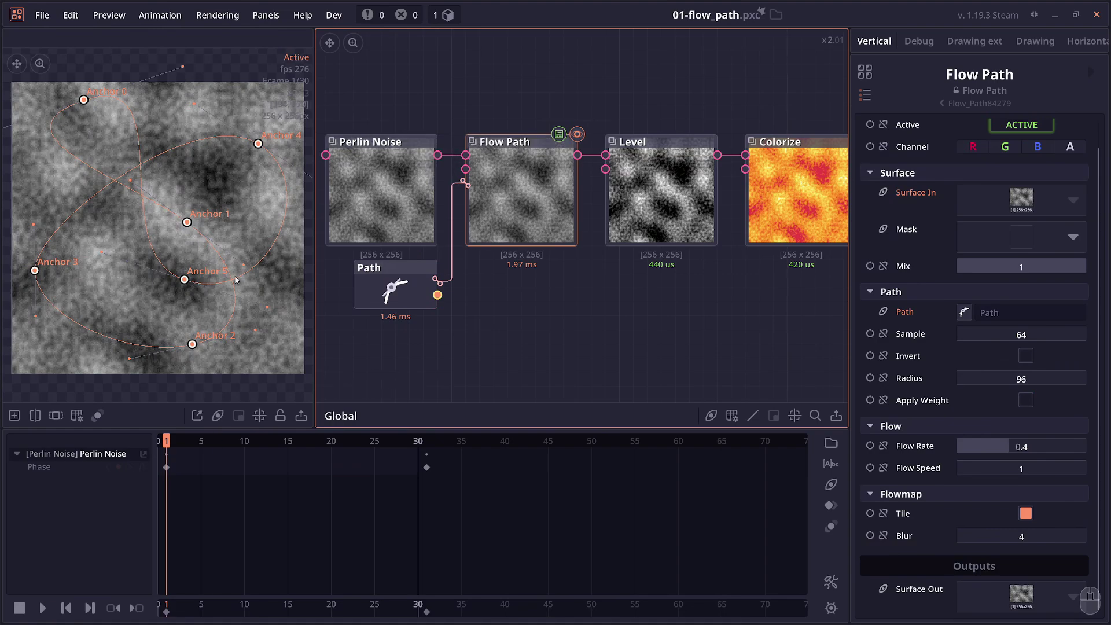
key("space")
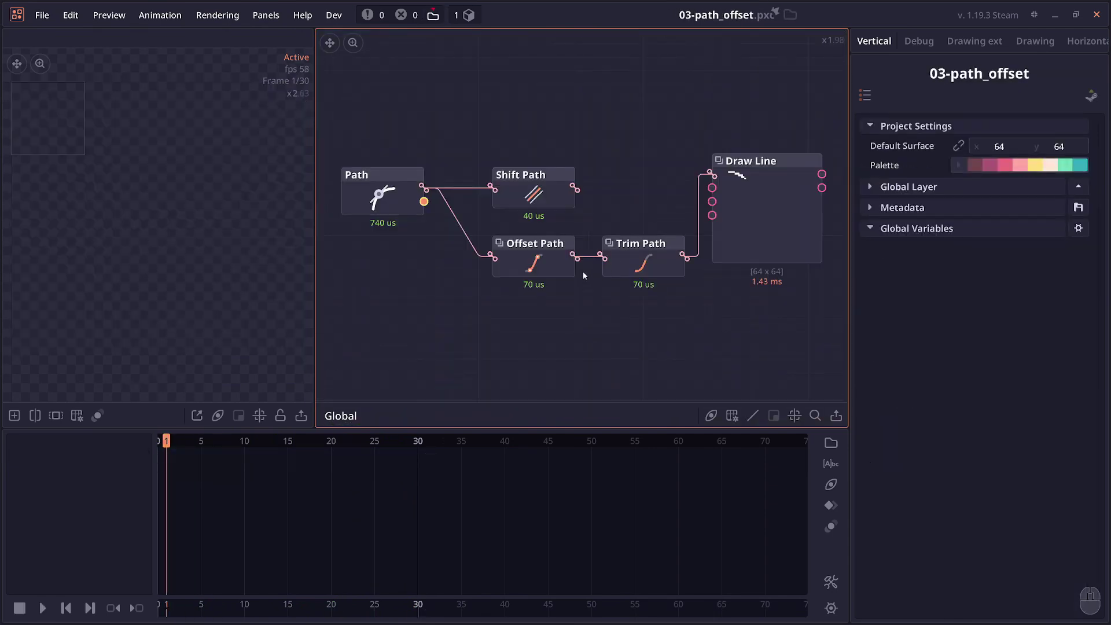
In the 03-path_offset project, connect Shift Path to Draw Line and adjust the shift distance
left_click_drag(364, 175, 405, 186)
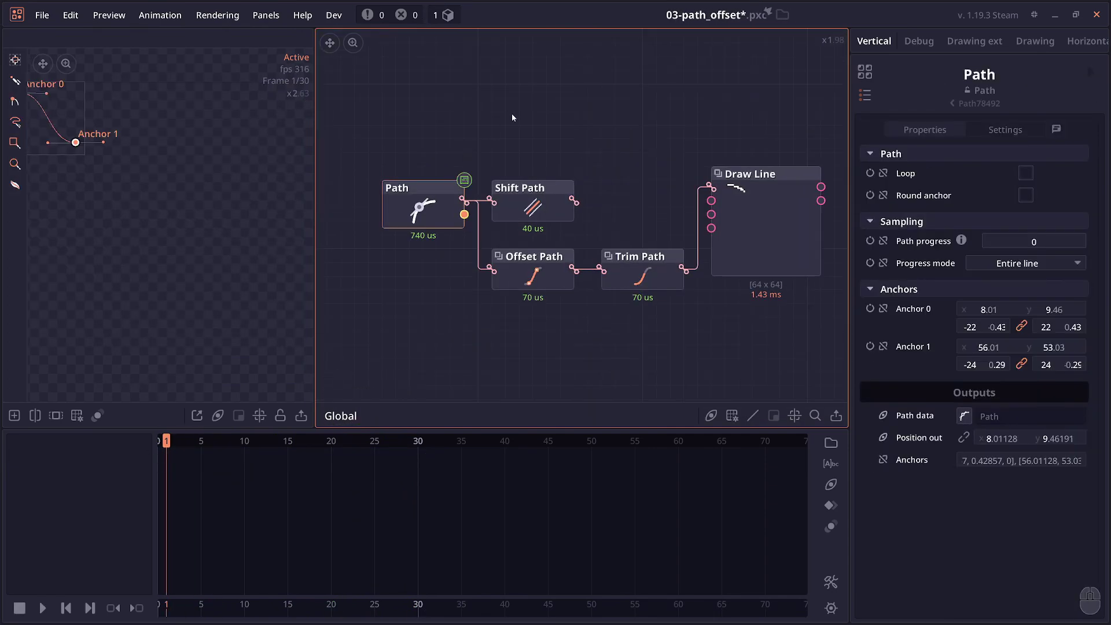
scroll(519, 123, "up", 1)
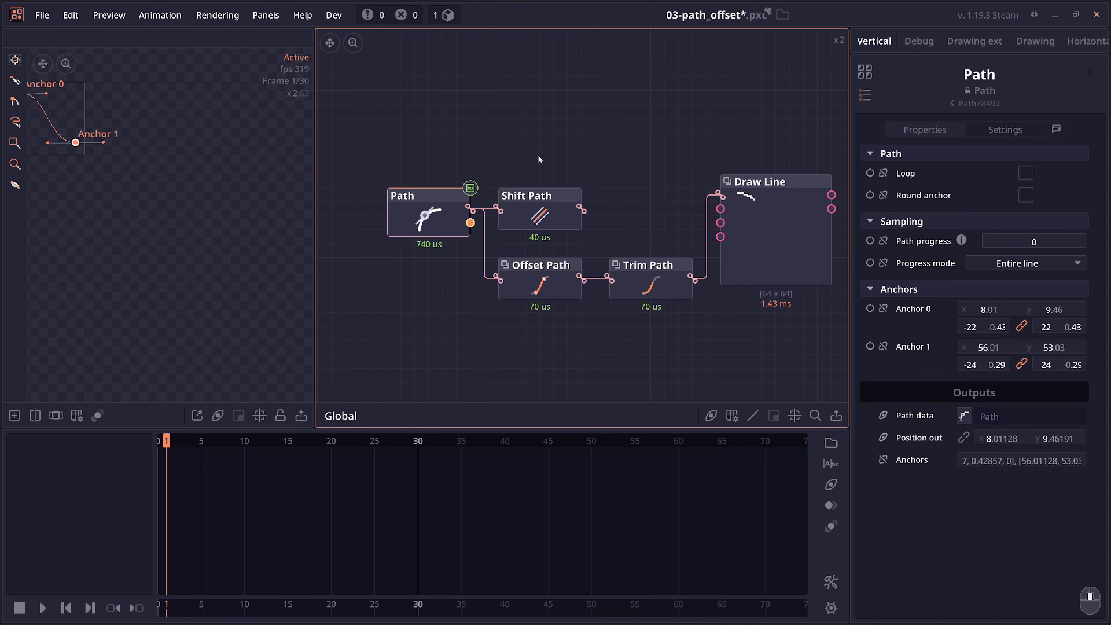
left_click(558, 231)
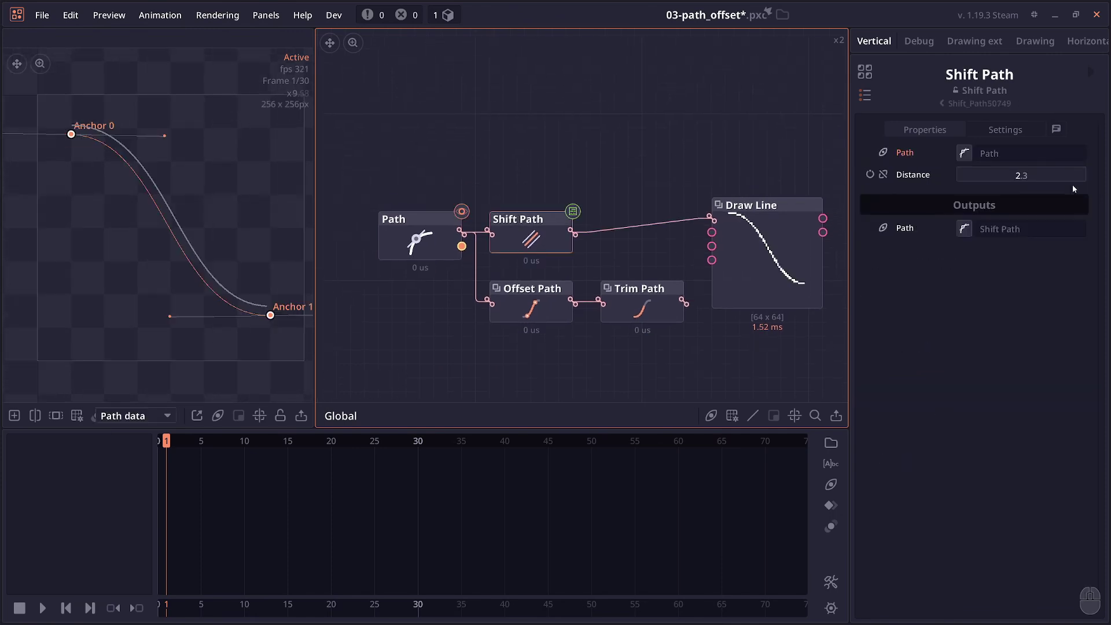
left_click_drag(1002, 172, 1047, 173)
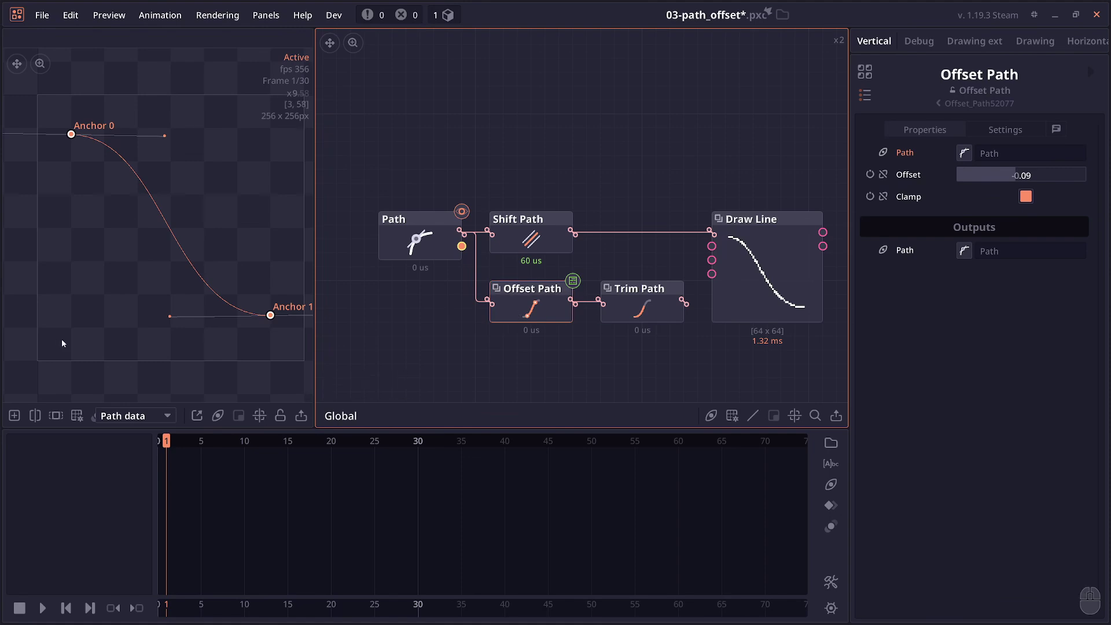
Connect the Trim Path output to the Draw Line node's path input and show the line's properties
left_click(640, 294)
left_click_drag(684, 302, 713, 233)
left_click(787, 260)
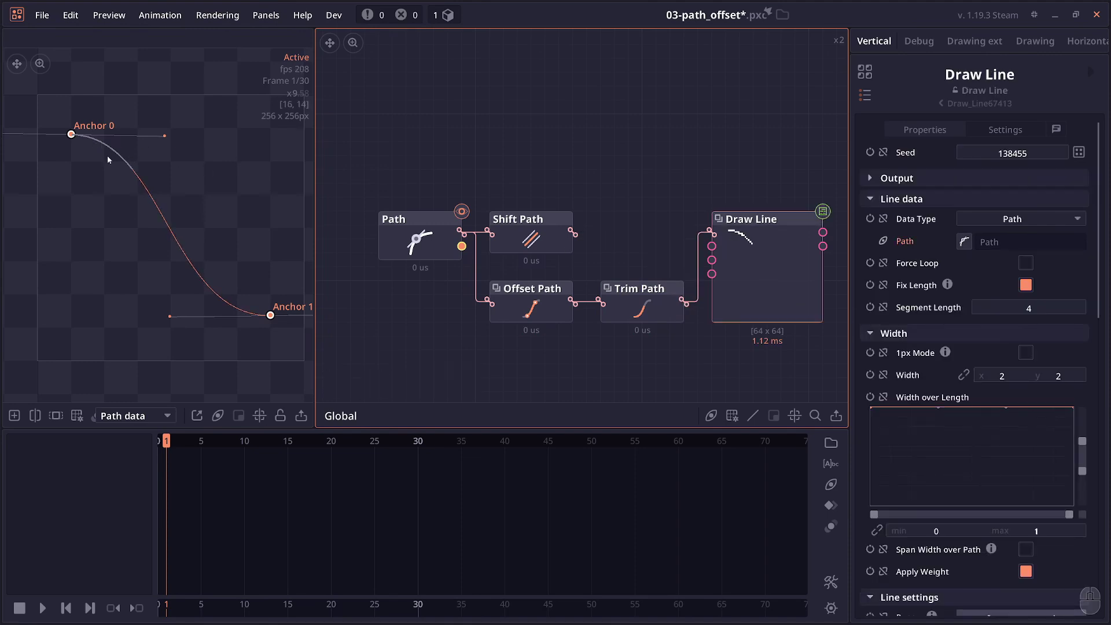
Set the Offset Path node's offset to 0.35 and preview the Draw Line node's output
left_click(530, 306)
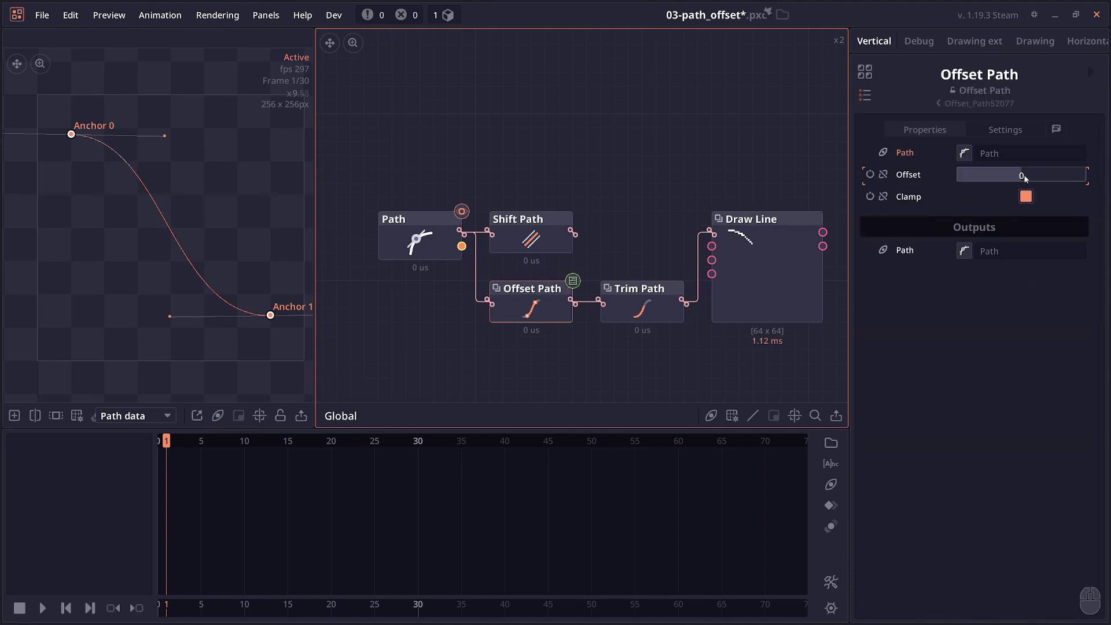
mouse_move(1025, 177)
left_mouse_down()
mouse_move(1058, 177)
mouse_move(996, 176)
left_mouse_up()
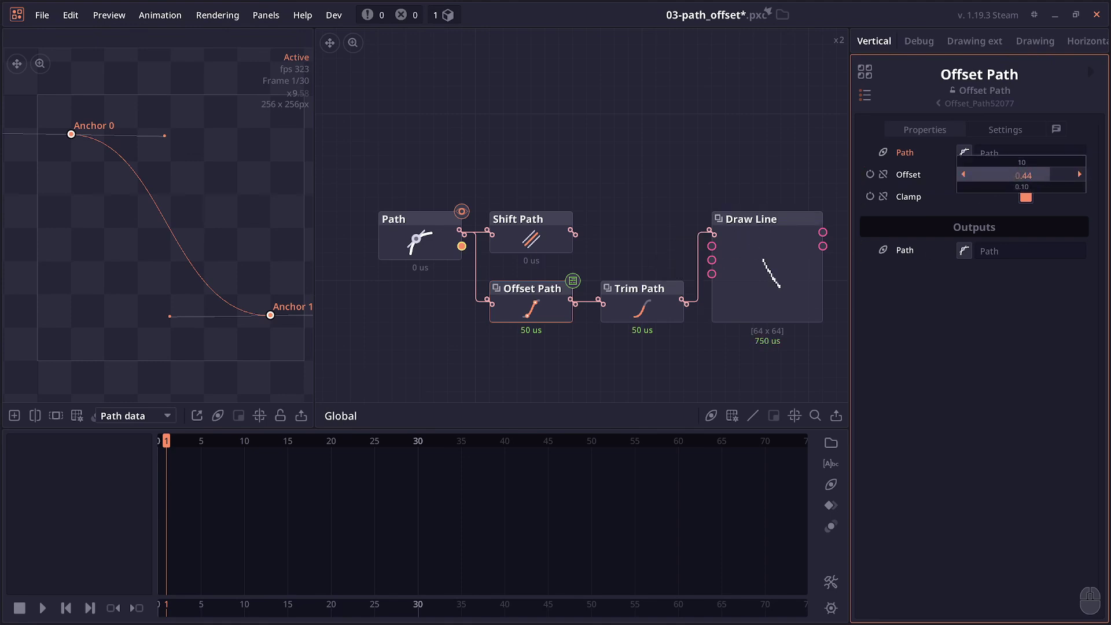
left_click(642, 307)
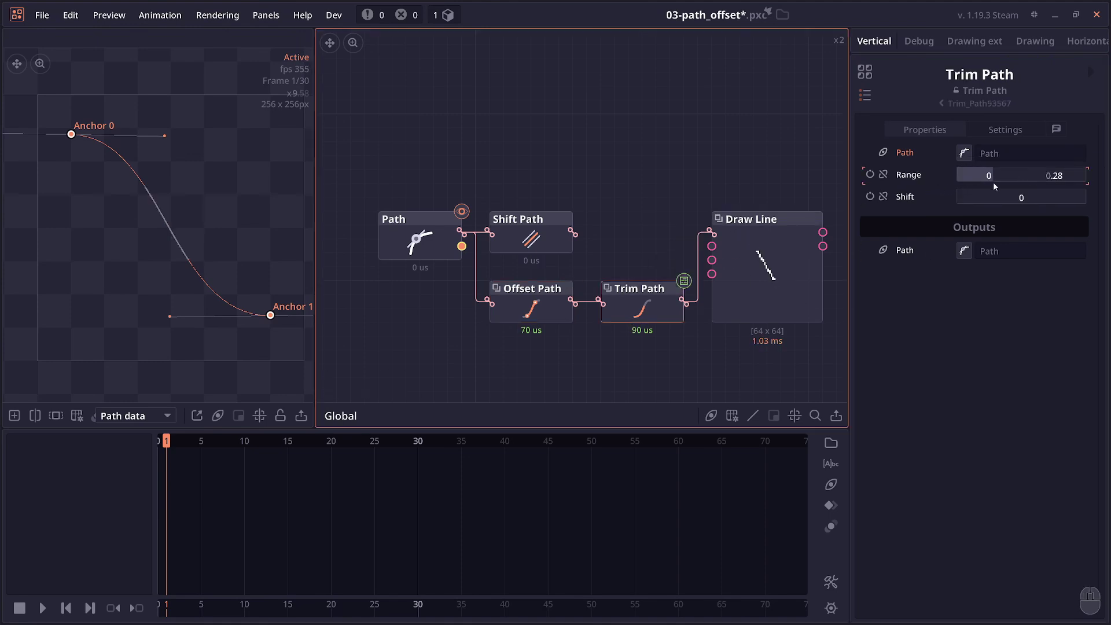
double_click(767, 266)
left_click(531, 301)
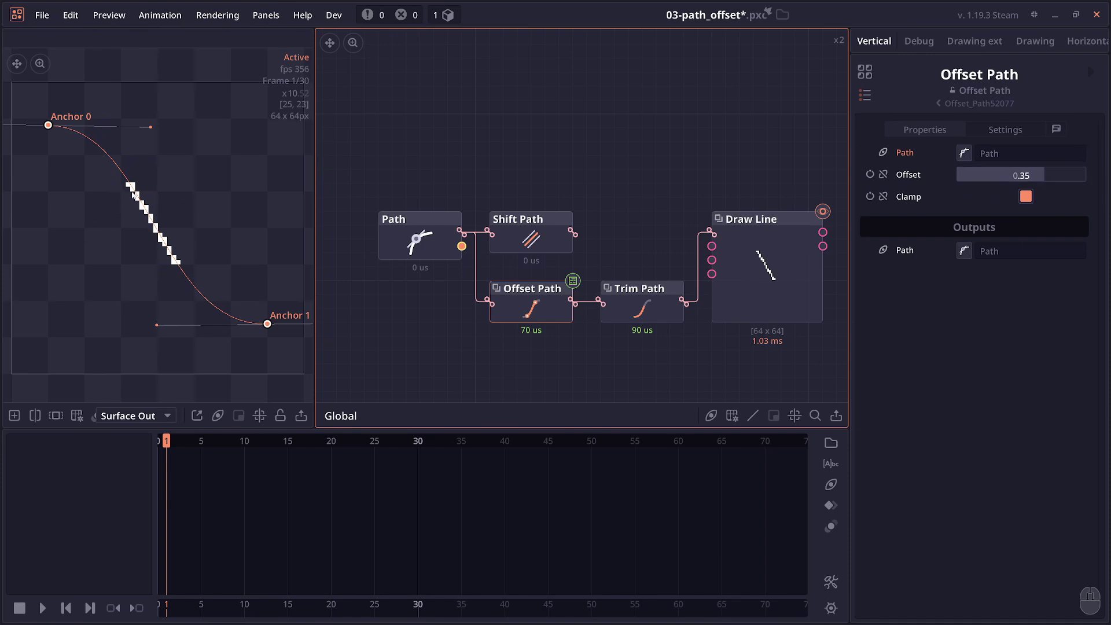
Open the 02-text_anim project and peek at the atlas content of the Draw Text node's Draw Data output
key("ctrl+n")
left_click_drag(960, 235, 627, 193)
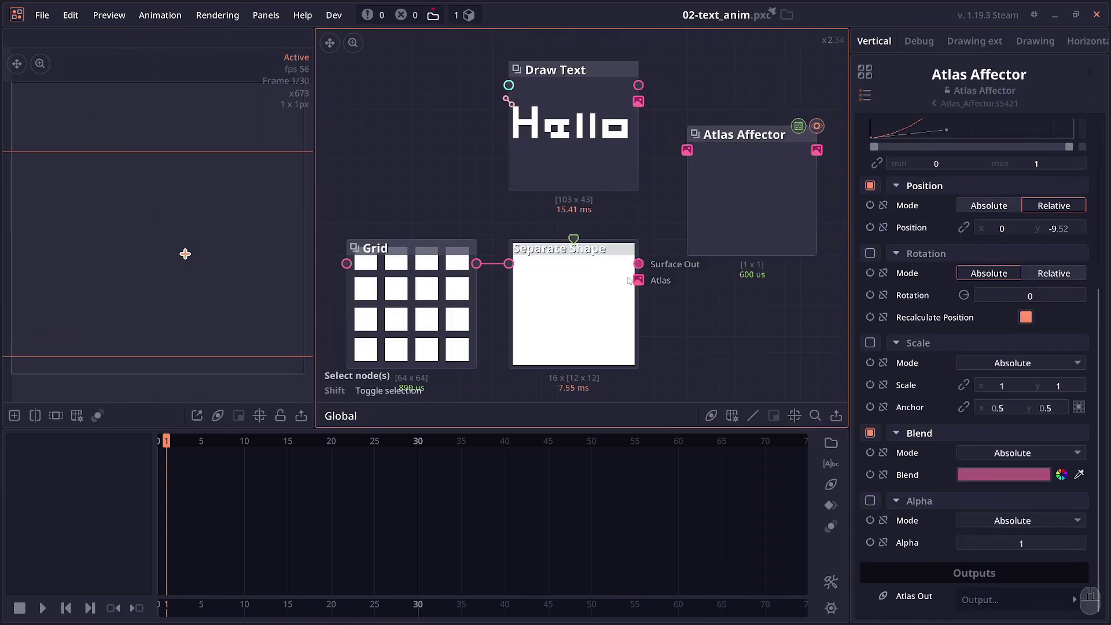
scroll(561, 186, "down", 1)
left_click(546, 161)
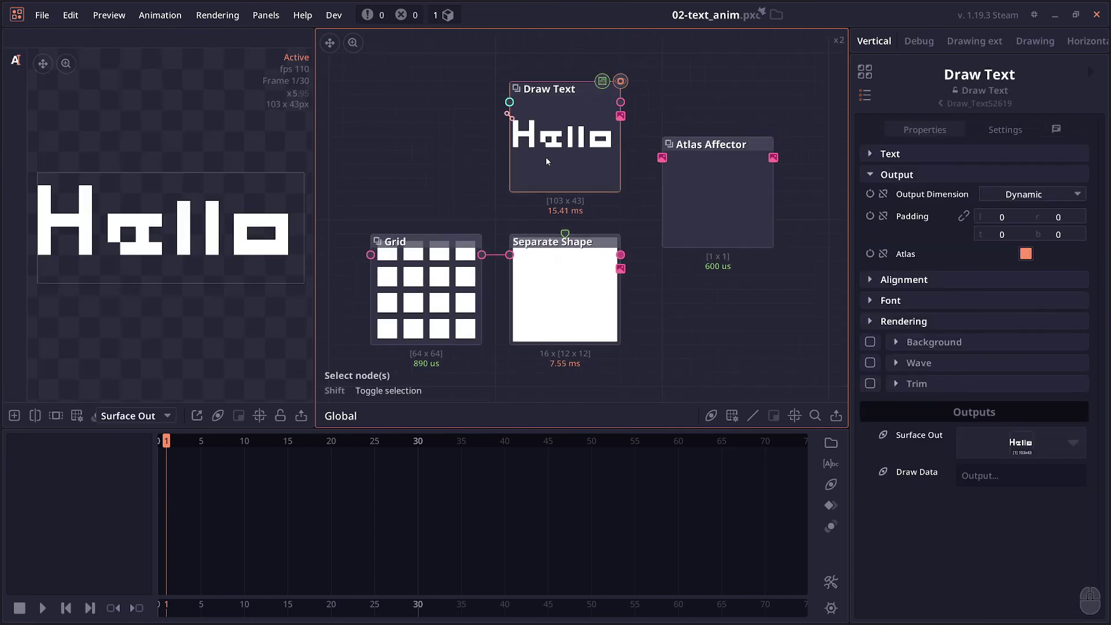
left_click_drag(432, 145, 442, 156)
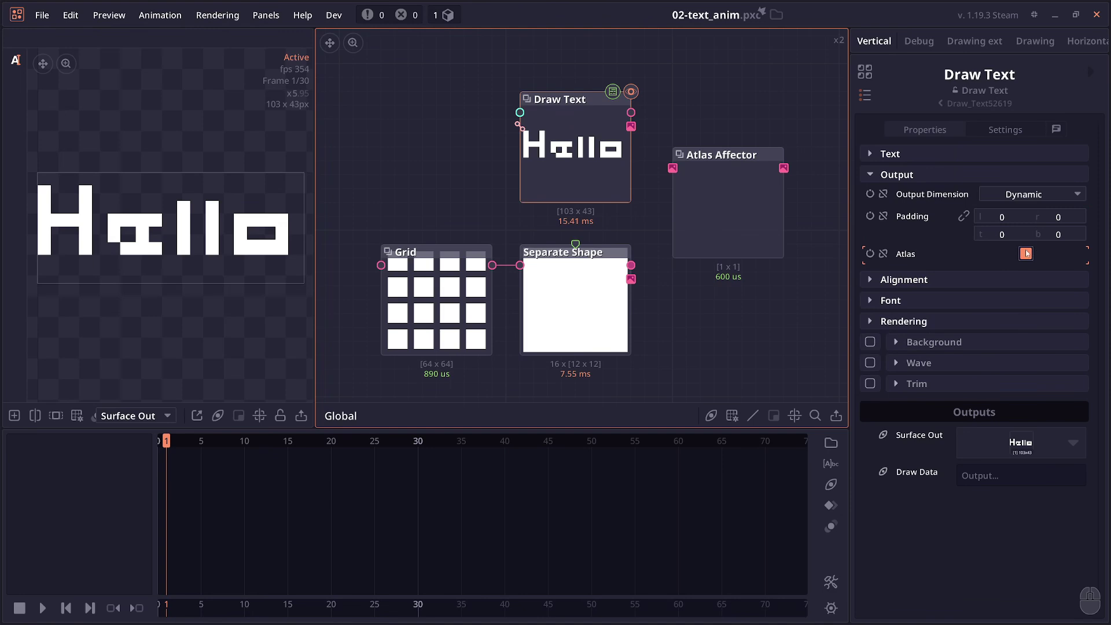
key("shift")
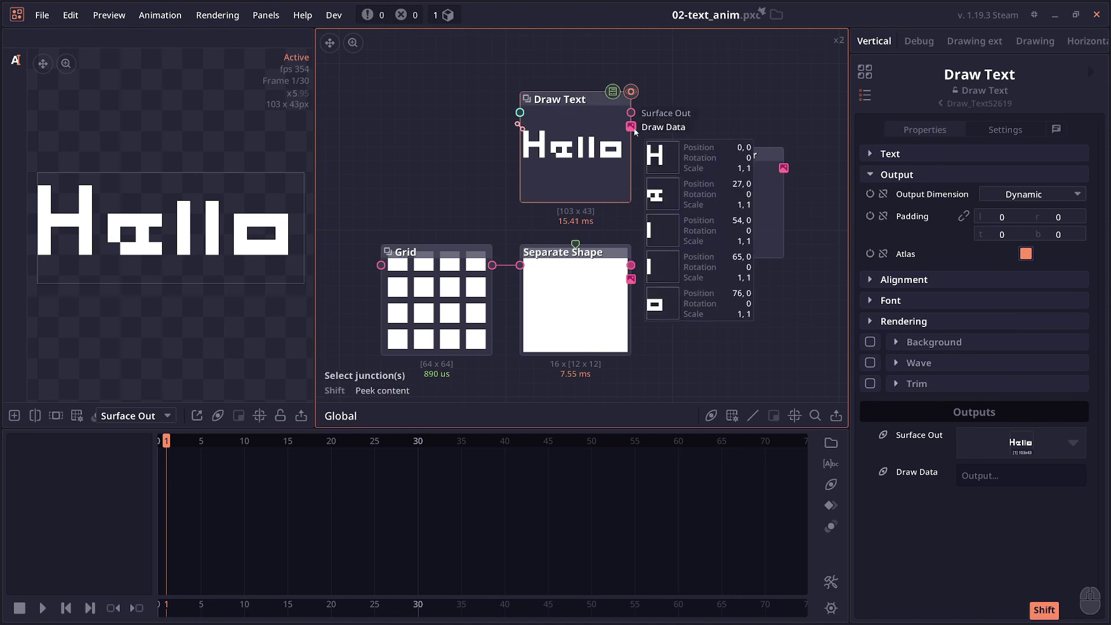
Connect Draw Text's Draw Data output to the Atlas Affector and reposition the influence area over the previewed text
mouse_move(726, 192)
left_mouse_down()
mouse_move(741, 194)
mouse_move(729, 204)
left_mouse_up()
left_click_drag(618, 136, 673, 179)
double_click(723, 226)
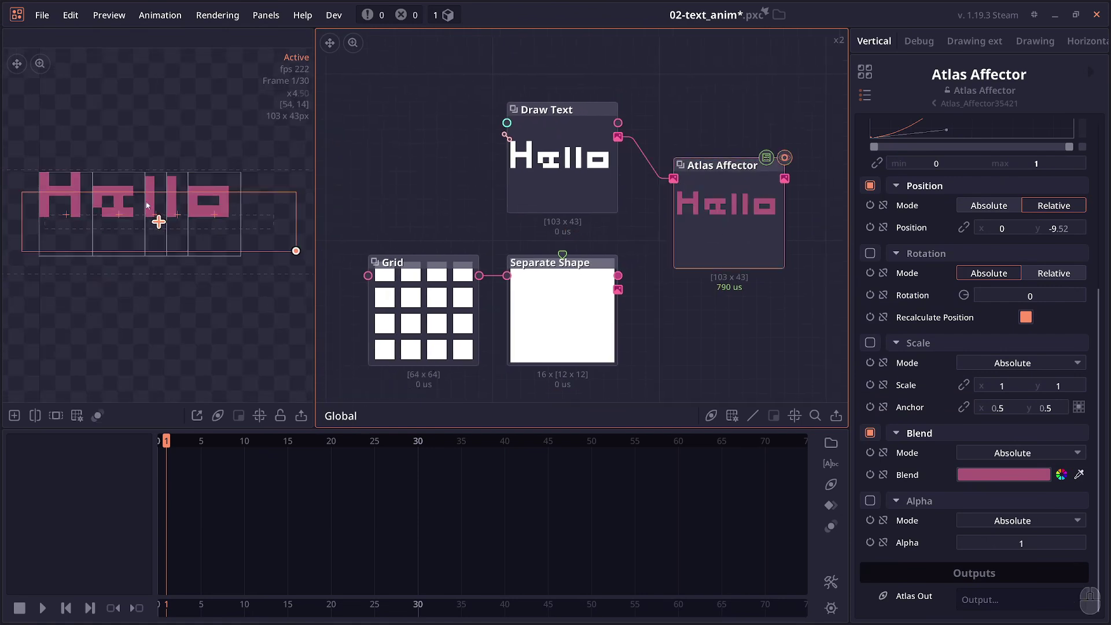
mouse_move(173, 222)
left_mouse_down()
mouse_move(190, 209)
mouse_move(178, 206)
left_mouse_up()
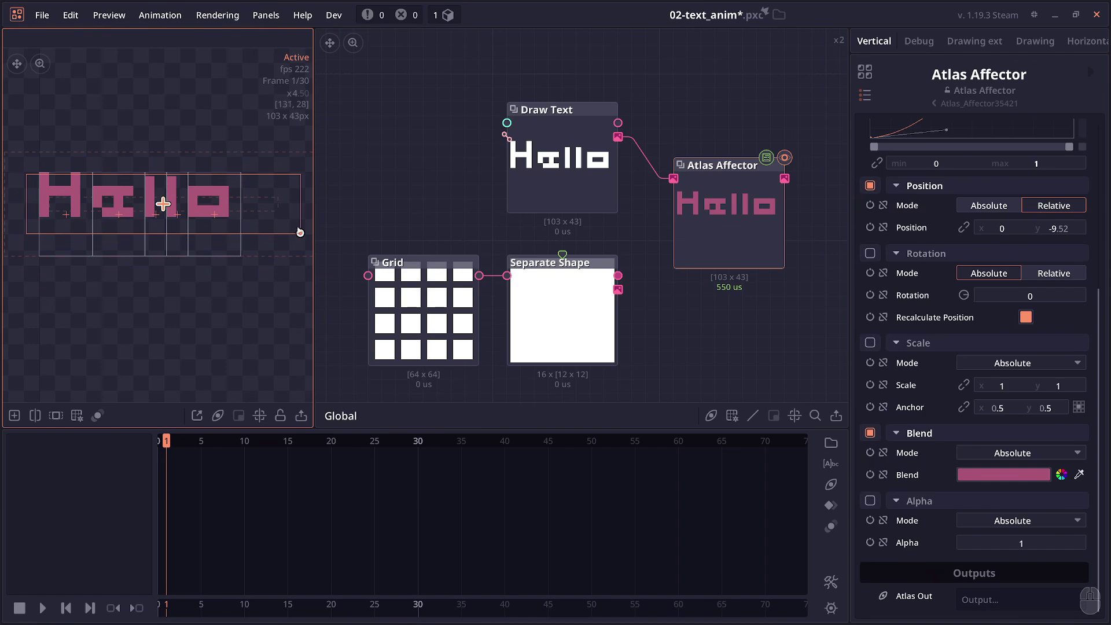
Set the Atlas Affector's influence shape to Linear Wipe and angle the wipe line diagonally across the text
scroll(871, 250, "up", 5)
scroll(635, 211, "up", 2)
scroll(785, 260, "down", 2)
left_click_drag(767, 254, 735, 249)
left_click(990, 203)
left_click(998, 247)
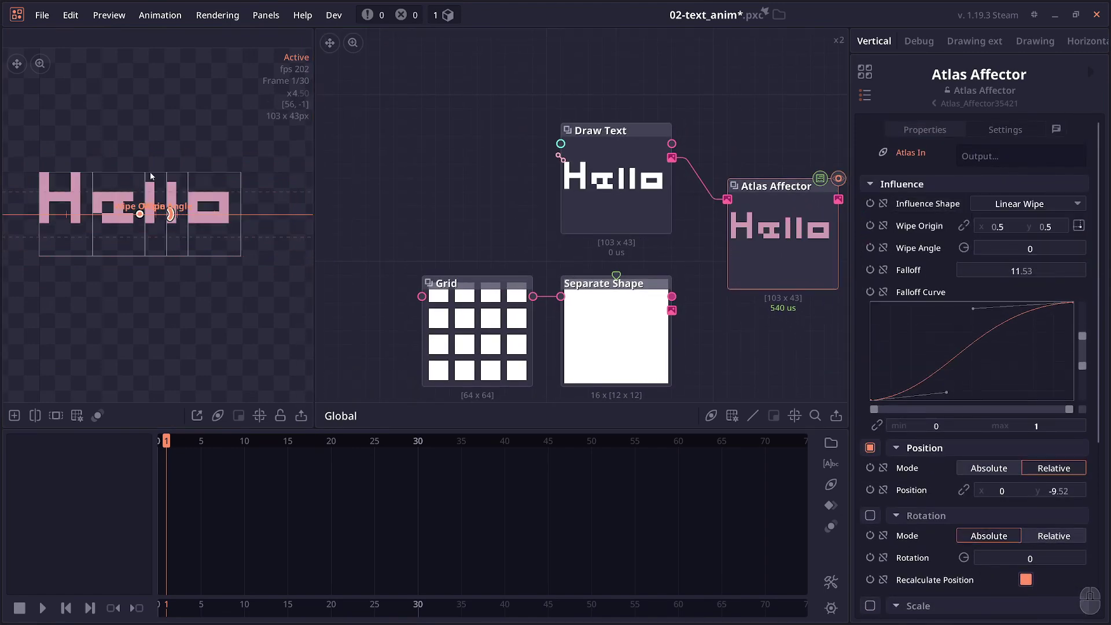
mouse_move(170, 216)
left_mouse_down()
mouse_move(161, 194)
mouse_move(230, 252)
mouse_move(38, 177)
mouse_move(172, 227)
left_mouse_up()
Set the Atlas Affector's influence shape to Area and, in a widened preview, move the area rightward past the text
left_click(1044, 206)
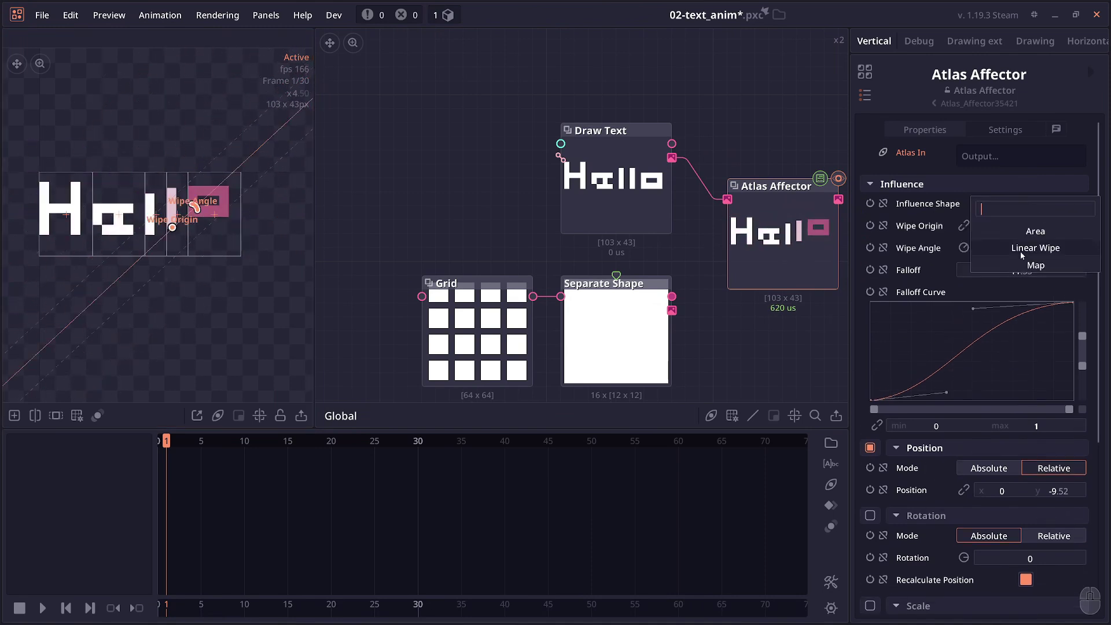
left_click(1035, 230)
scroll(944, 357, "down", 1)
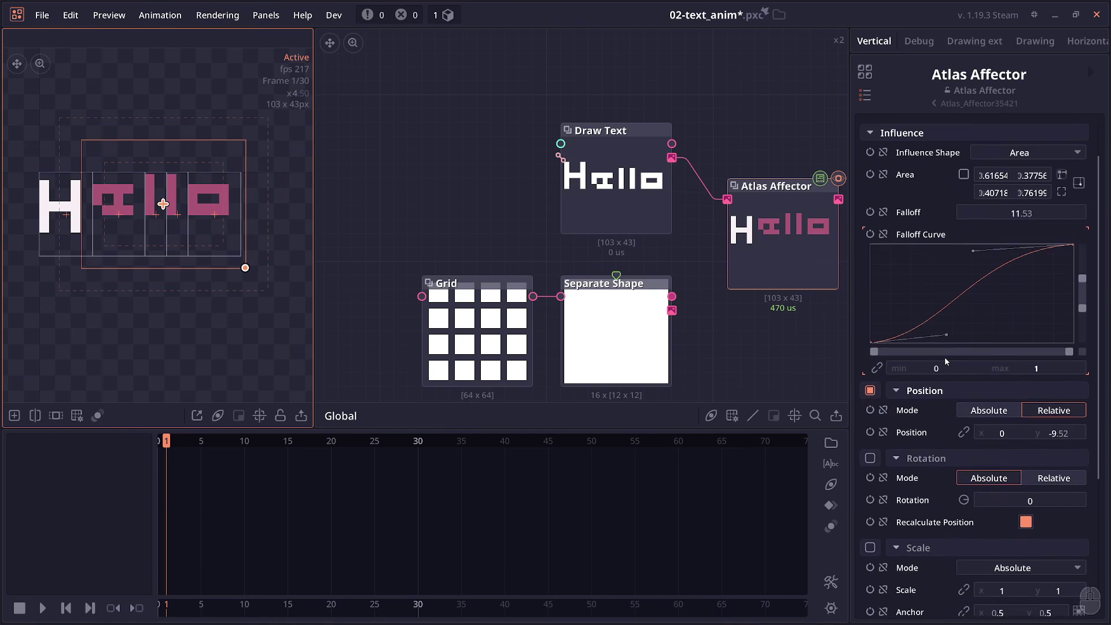
scroll(944, 357, "down", 4)
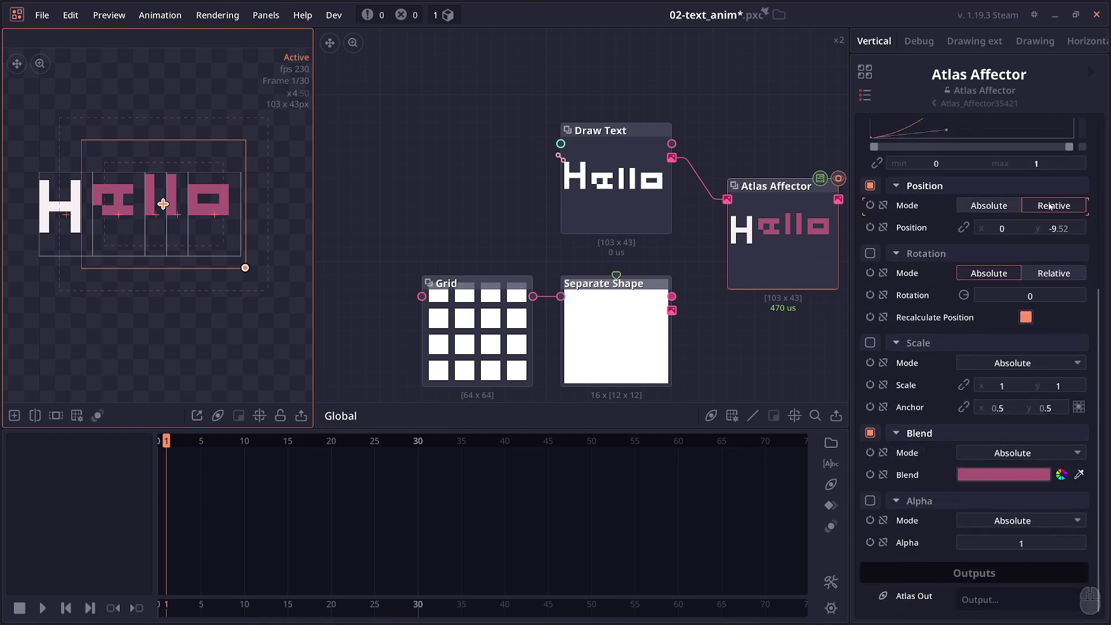
left_click_drag(313, 217, 378, 216)
left_click_drag(165, 206, 344, 207)
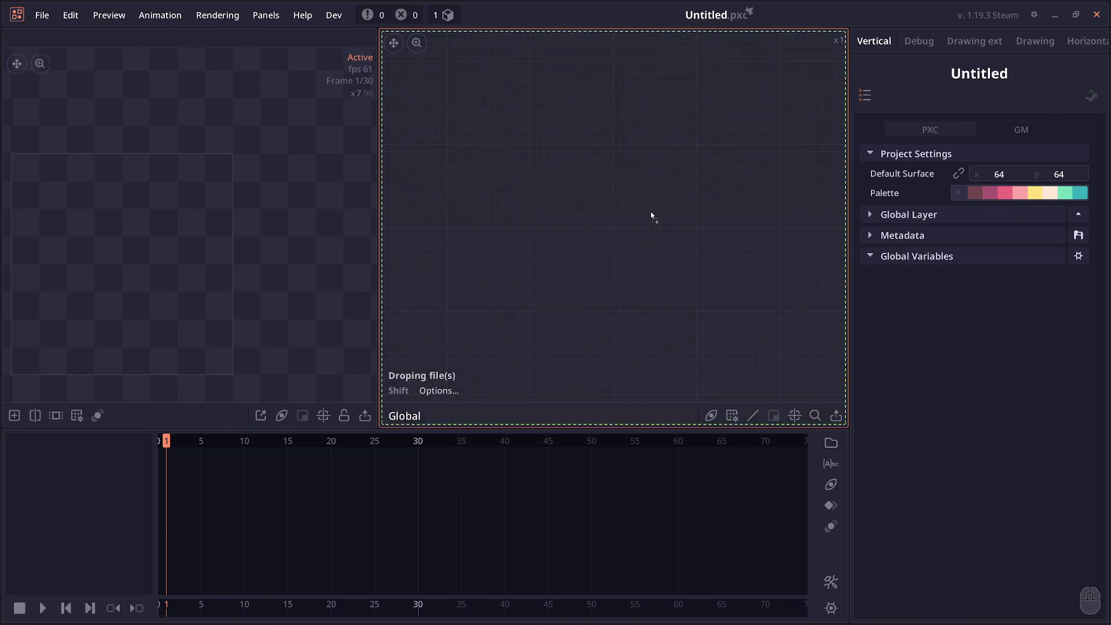
Open the 04-instance project in the node graph
left_click_drag(650, 210, 650, 210)
left_click(669, 163)
scroll(629, 161, "down", 1)
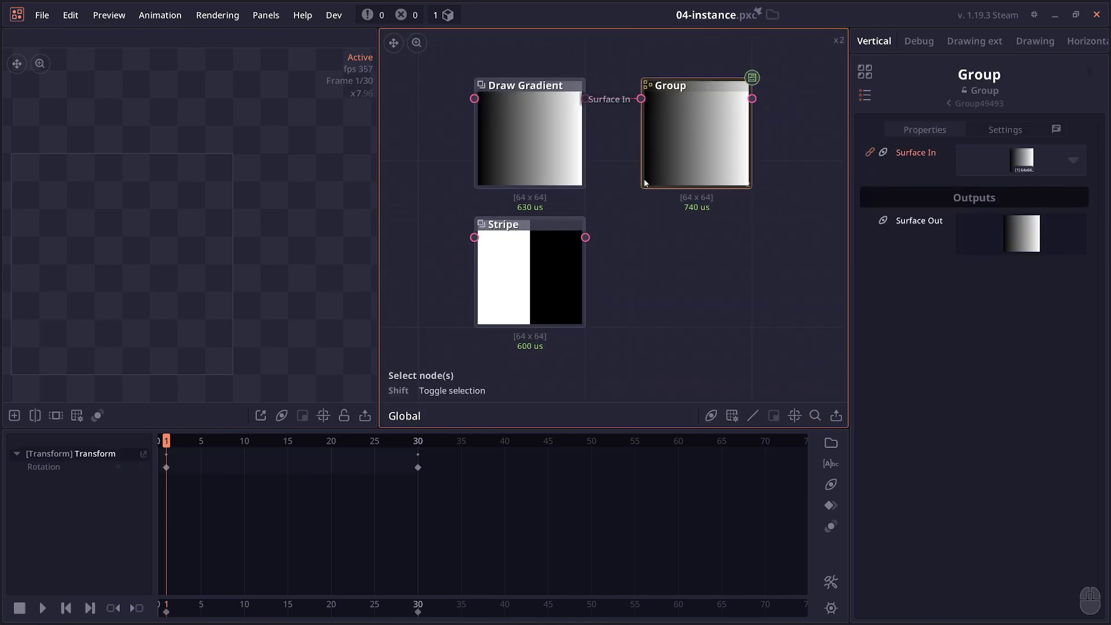
Create an instance of the Group node and place it below the original, beside the Stripe node
mouse_move(679, 113)
left_mouse_down()
mouse_move(672, 103)
mouse_move(671, 132)
left_mouse_up()
key("alt+d")
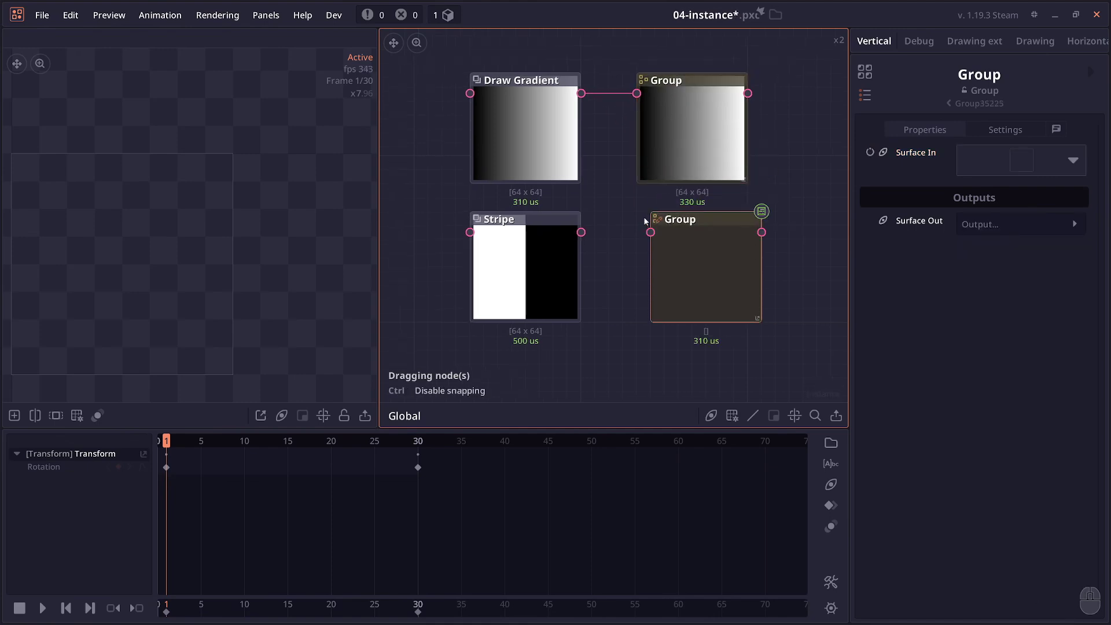
left_click(643, 218)
scroll(654, 230, "up", 1)
left_click_drag(655, 230, 640, 324)
scroll(660, 241, "up", 1)
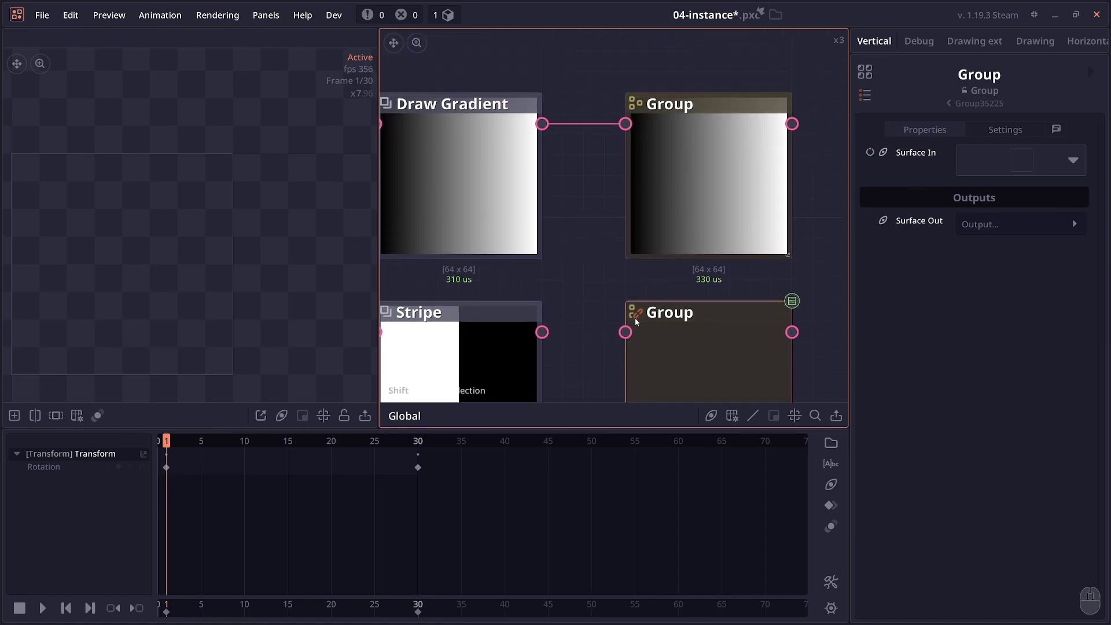
scroll(671, 176, "down", 2)
Play the animation while inspecting the nodes inside the original Group, and return to the Global graph
left_click(671, 176)
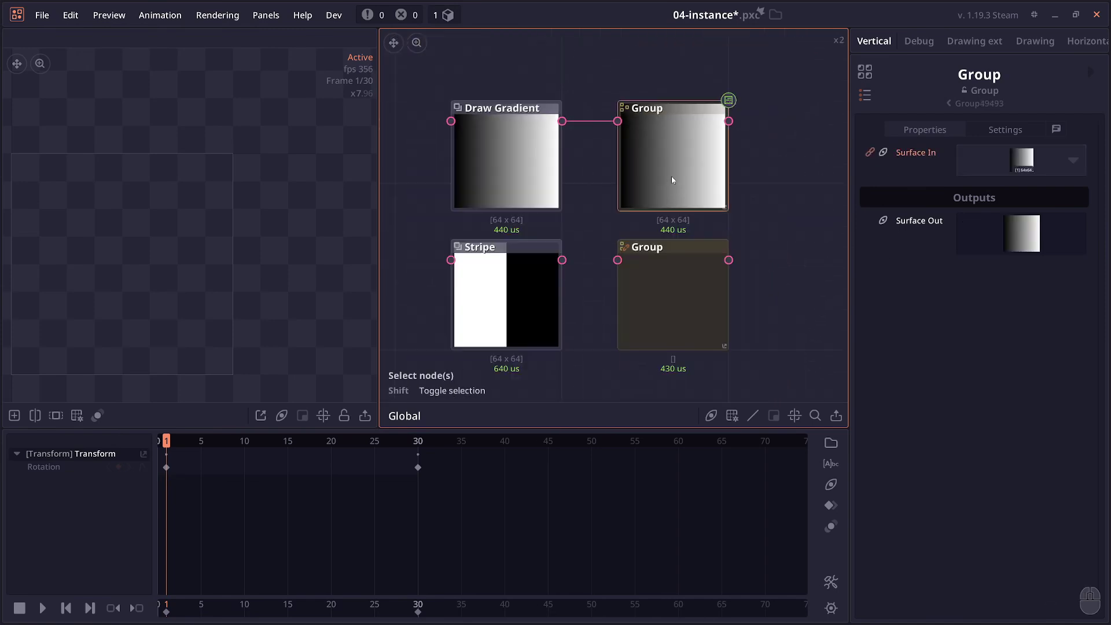
key("space")
double_click(694, 185)
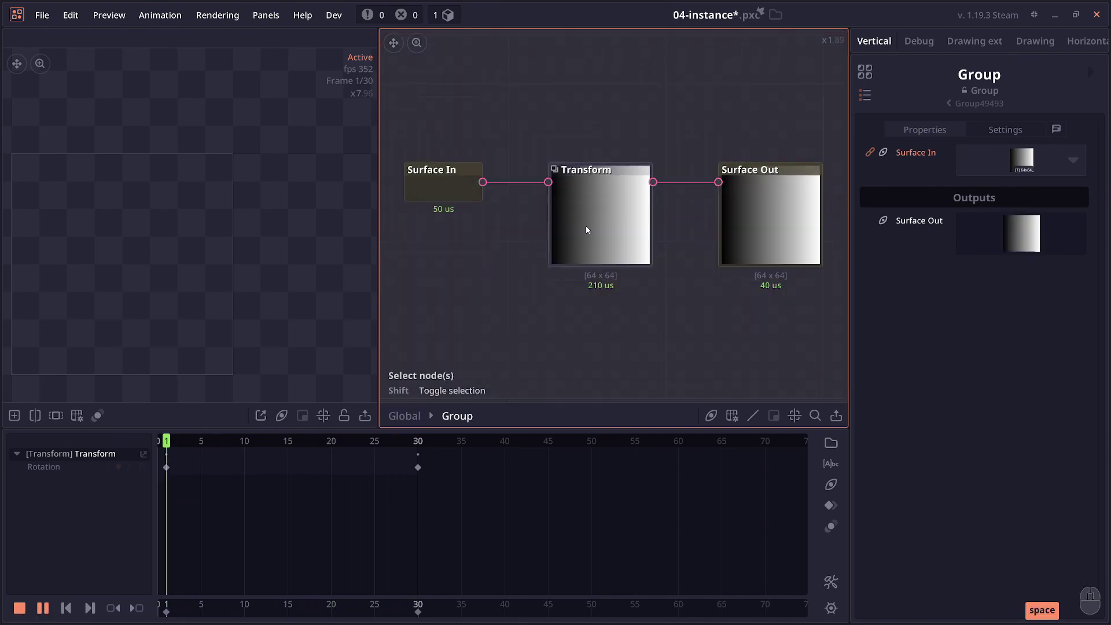
key("space")
left_click(409, 414)
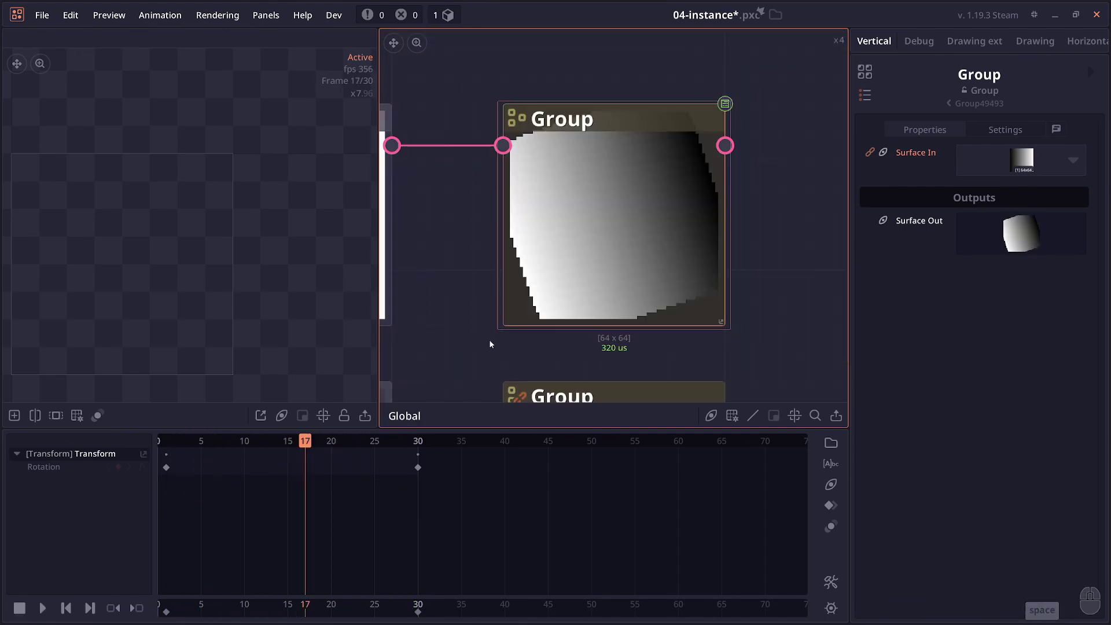
scroll(671, 200, "down", 1)
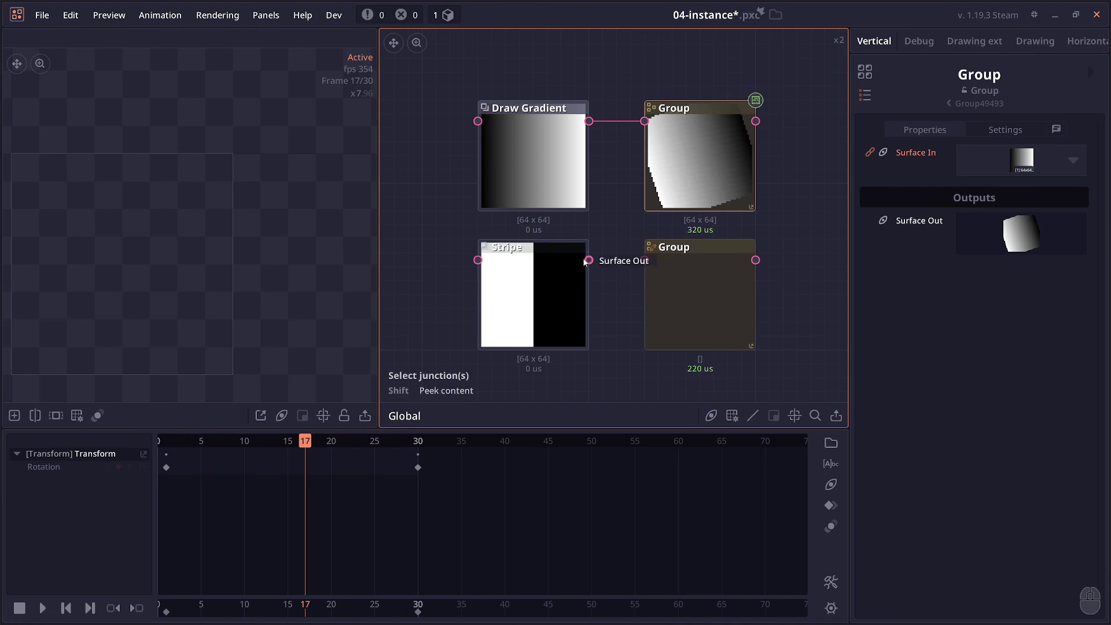
Connect the Stripe output to the instanced Group's Surface In and play the animation
left_click_drag(589, 260, 644, 259)
key("space")
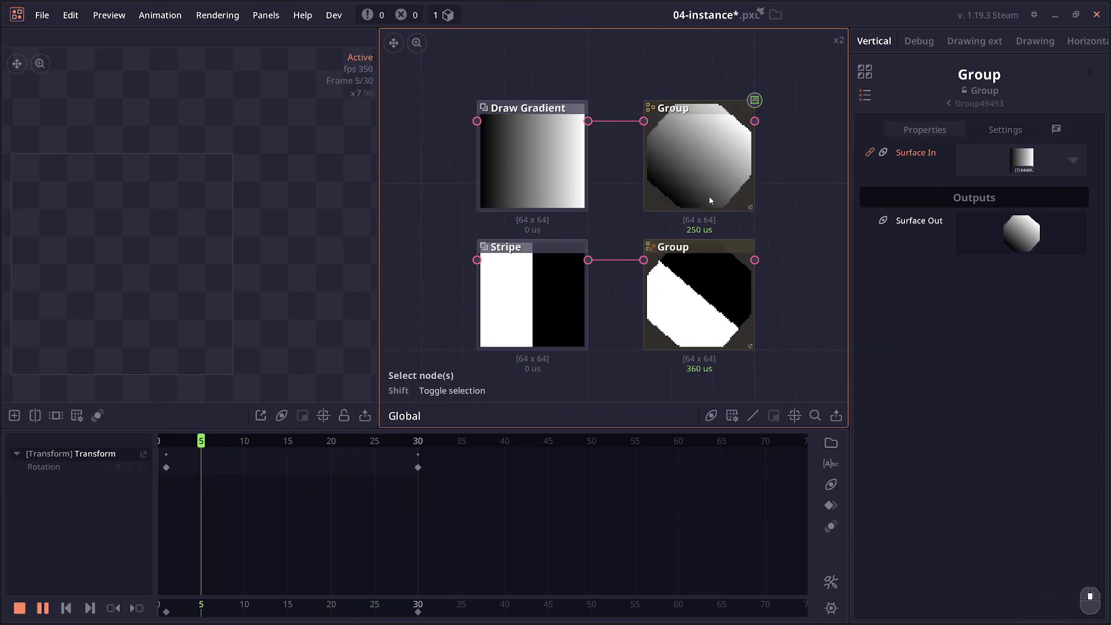
key("space")
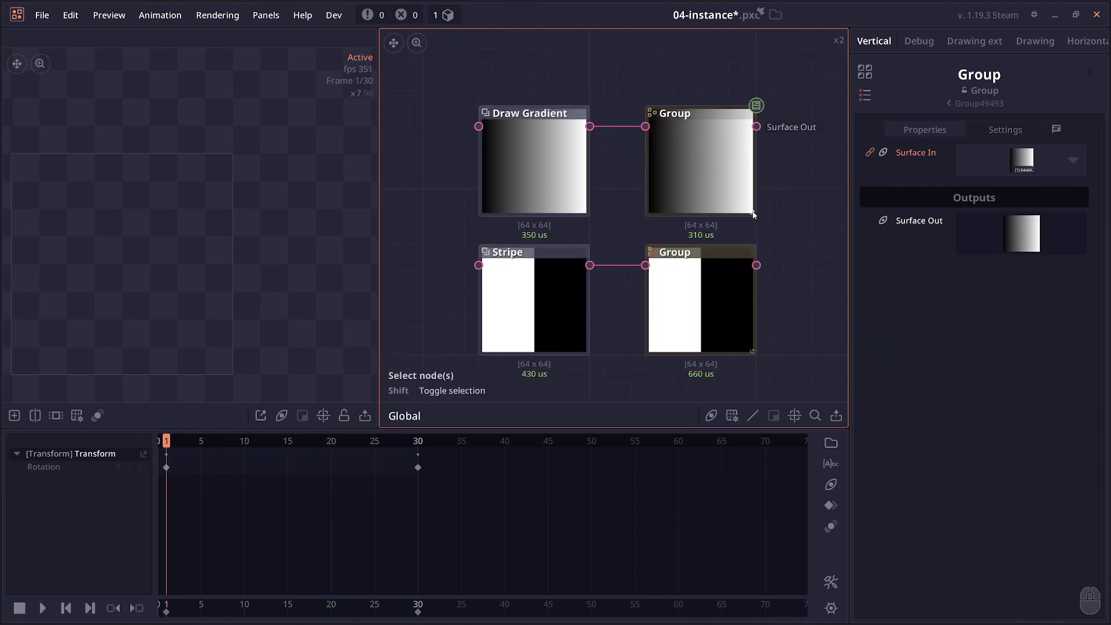
Add a Solid node below Transform inside the Group and give it a pink palette color
double_click(753, 215)
left_click_drag(723, 243, 775, 233)
scroll(698, 263, "down", 2)
right_click(526, 286)
type("solid")
key("Return")
left_click_drag(519, 299, 529, 299)
right_click(988, 258)
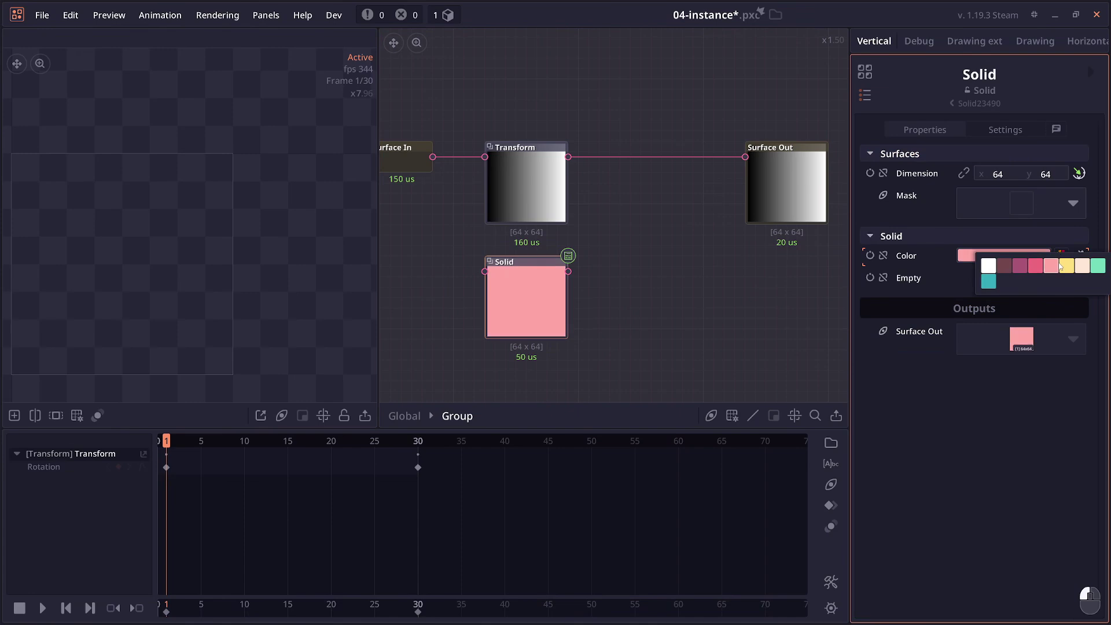
Blend the Transform output with the Solid in Multiply mode into Surface Out, and play the animation in the Global graph
left_click(523, 203, "shift")
key("ctrl+b")
key("m")
left_click_drag(671, 219, 744, 158)
left_click_drag(769, 174, 718, 236)
key("f")
left_click(403, 415)
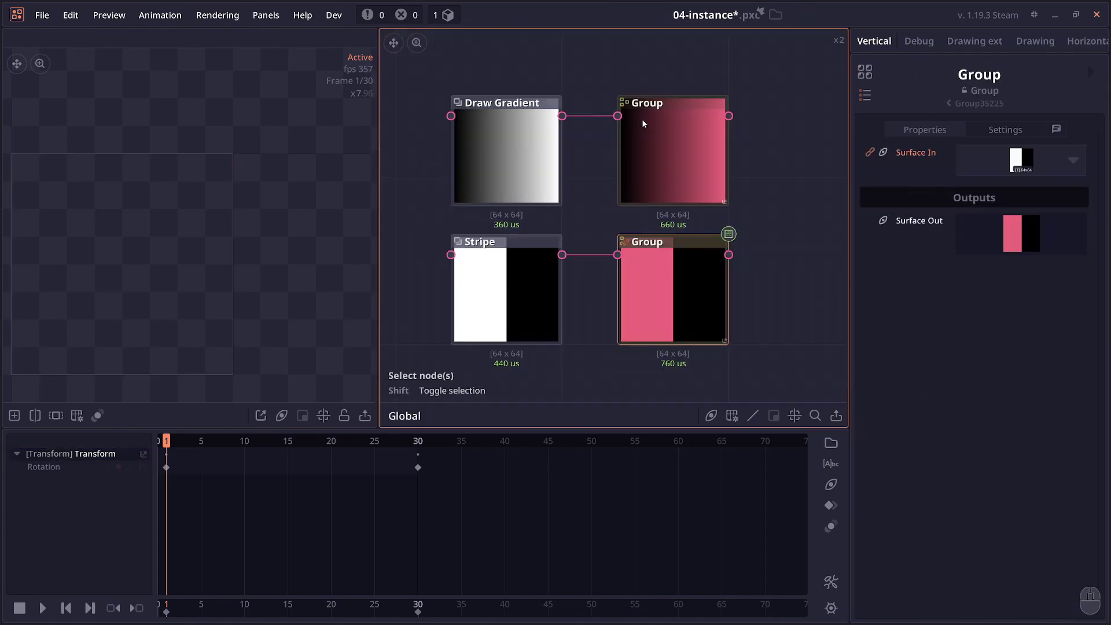
key("space")
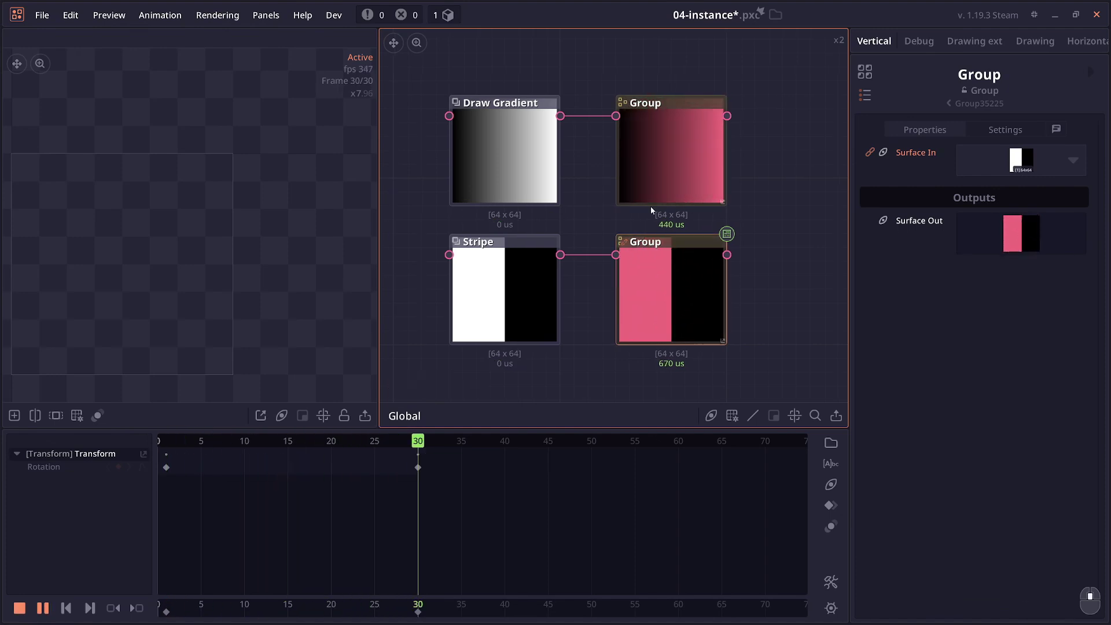
Stop the playback and duplicate the Group fed by the Stripe node, keeping the copy connected to Stripe below it
key("space")
left_click(662, 167)
left_click_drag(662, 169, 628, 179)
key("ctrl+d")
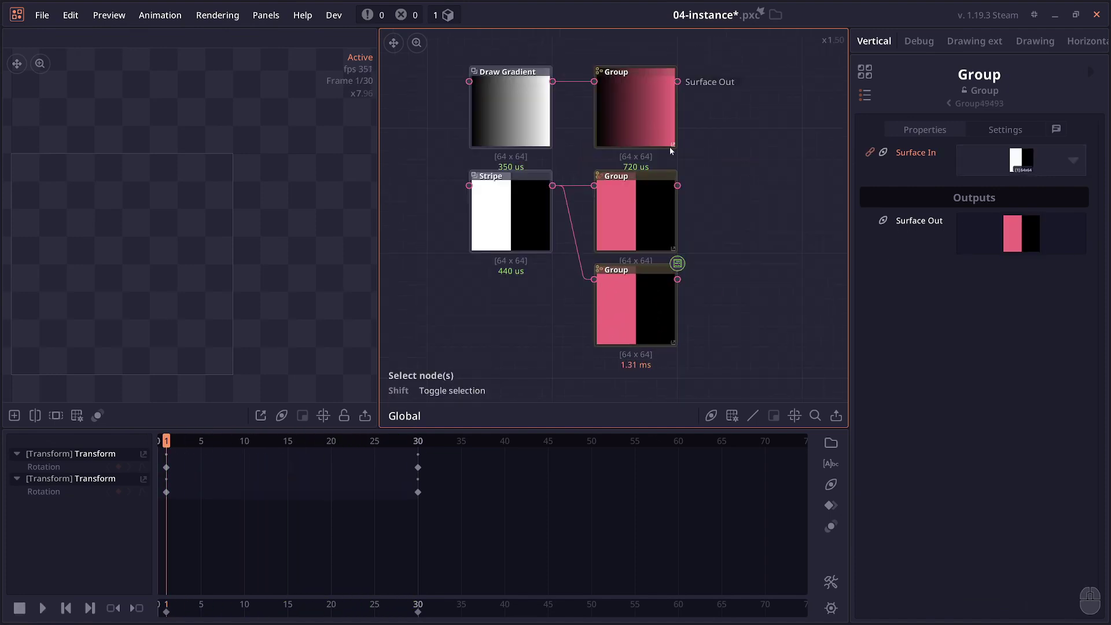
Change the Solid's color inside the original Group to turquoise green and select the instanced Group in the Global graph
double_click(673, 144)
left_click(601, 249)
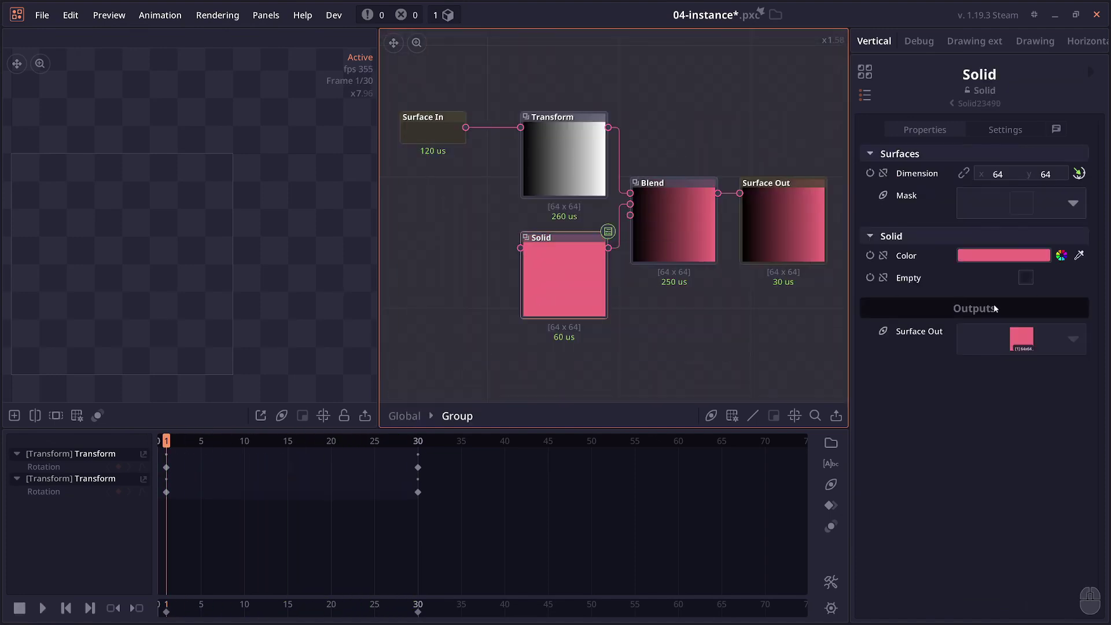
left_click(1034, 261)
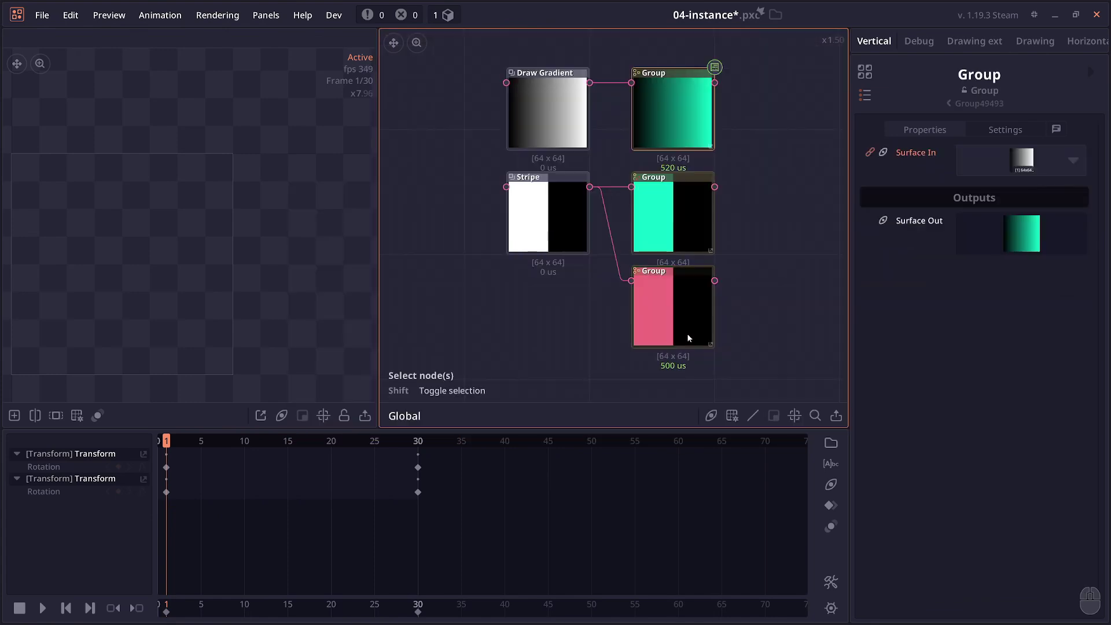
left_click(647, 224)
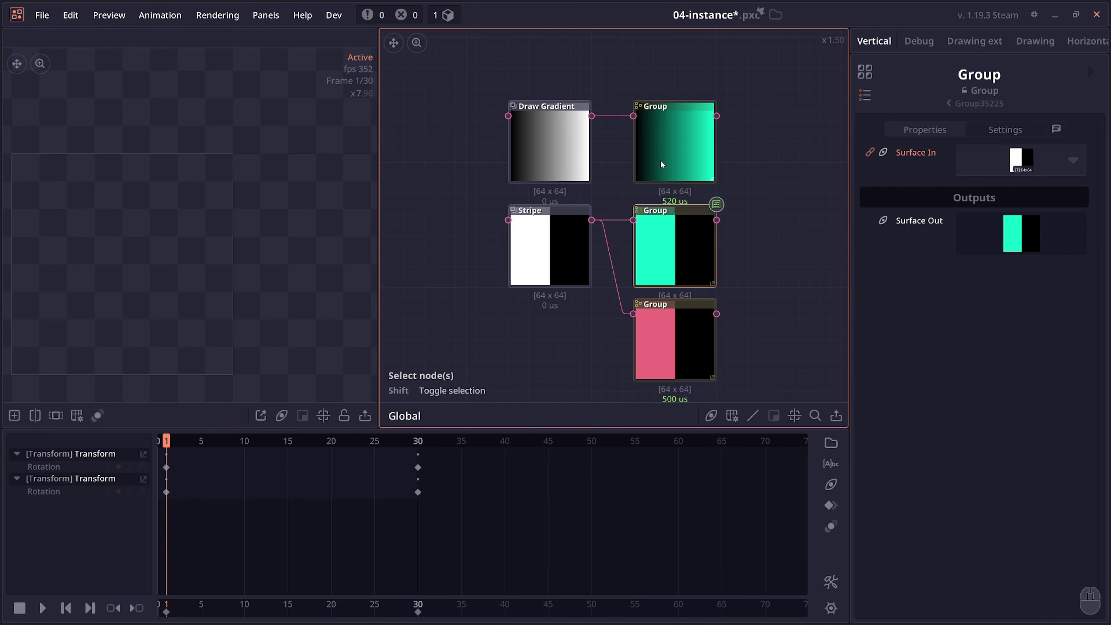
Add an Input node inside the original Group and connect its value to the Solid's Color
scroll(673, 150, "up", 1)
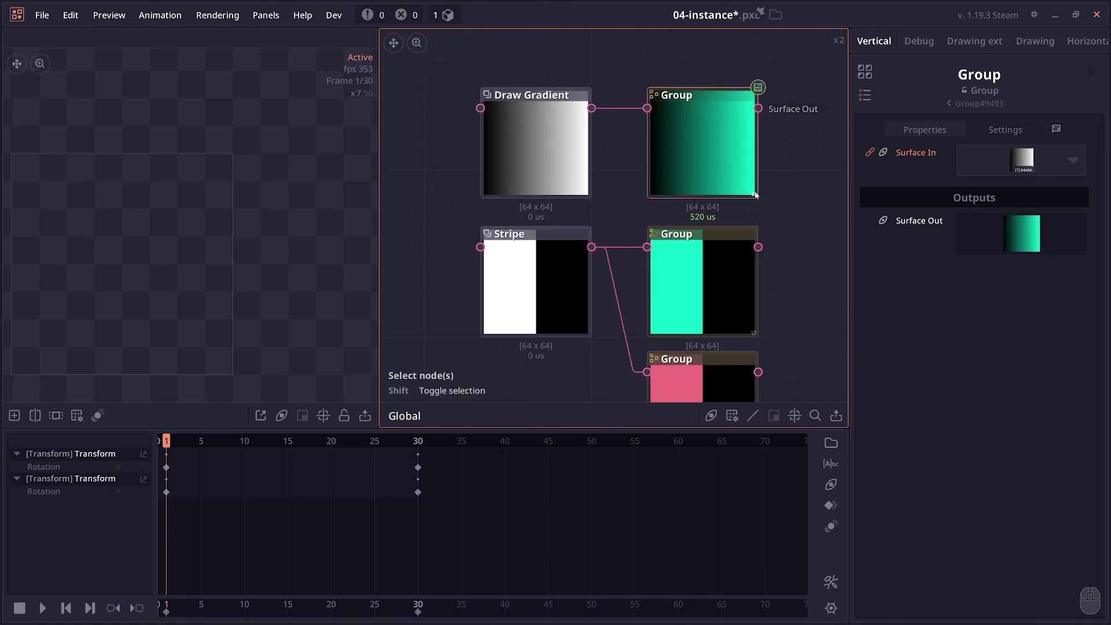
double_click(727, 175)
left_click(477, 229)
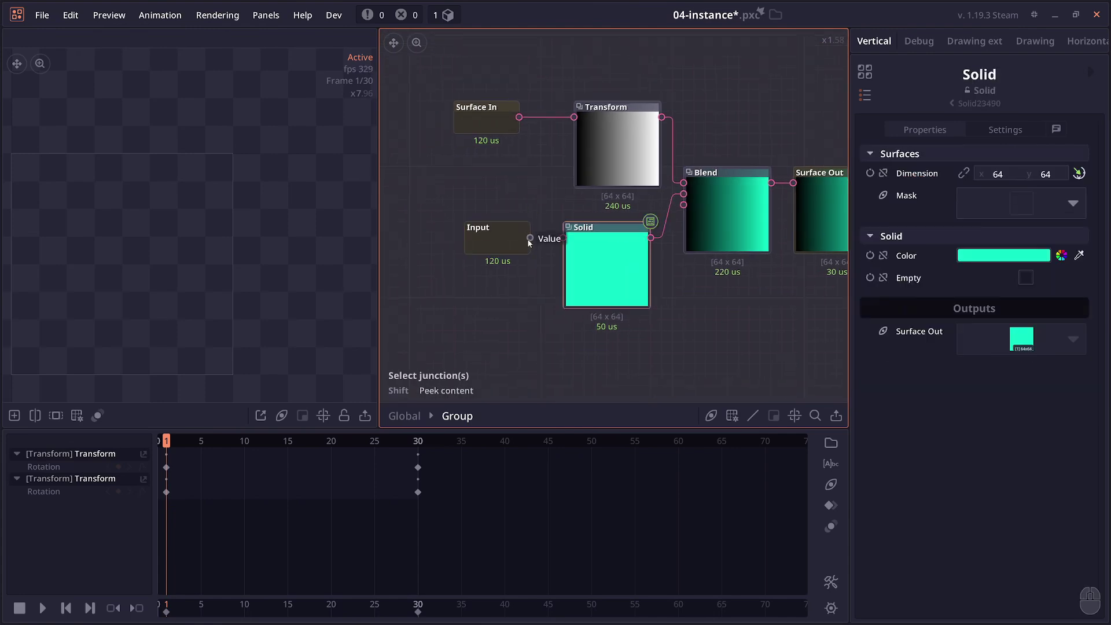
left_click_drag(530, 237, 885, 255)
left_click(466, 329)
left_click(497, 251)
left_click_drag(498, 248, 489, 256)
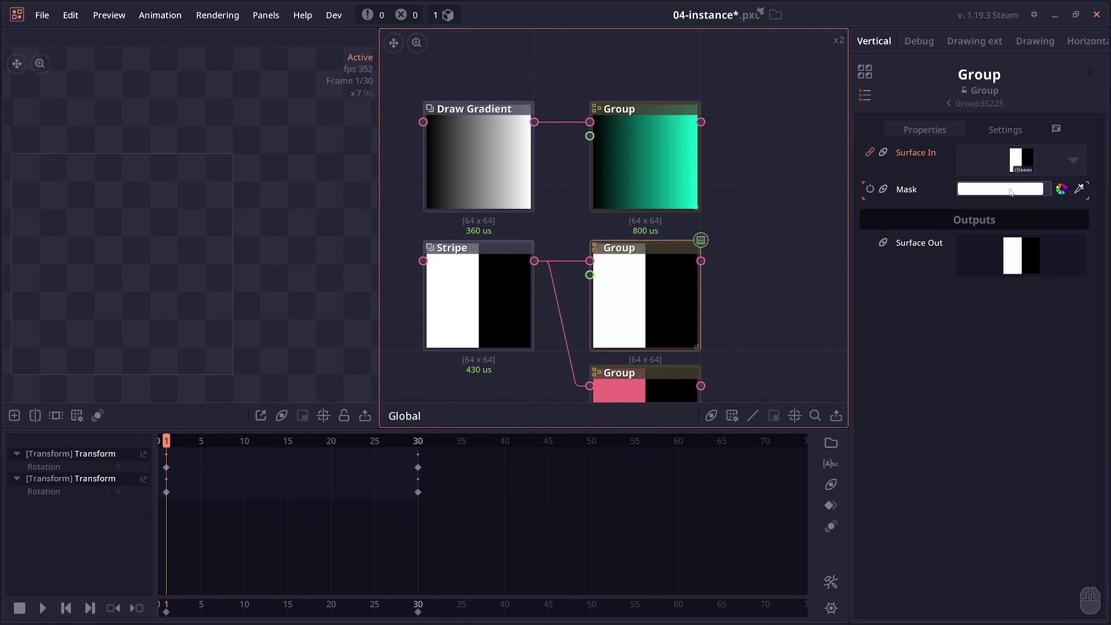
Set the instanced Group's Mask color to the dark maroon palette color, and play the animation briefly
left_click_drag(1060, 188, 1007, 195)
scroll(625, 265, "down", 2)
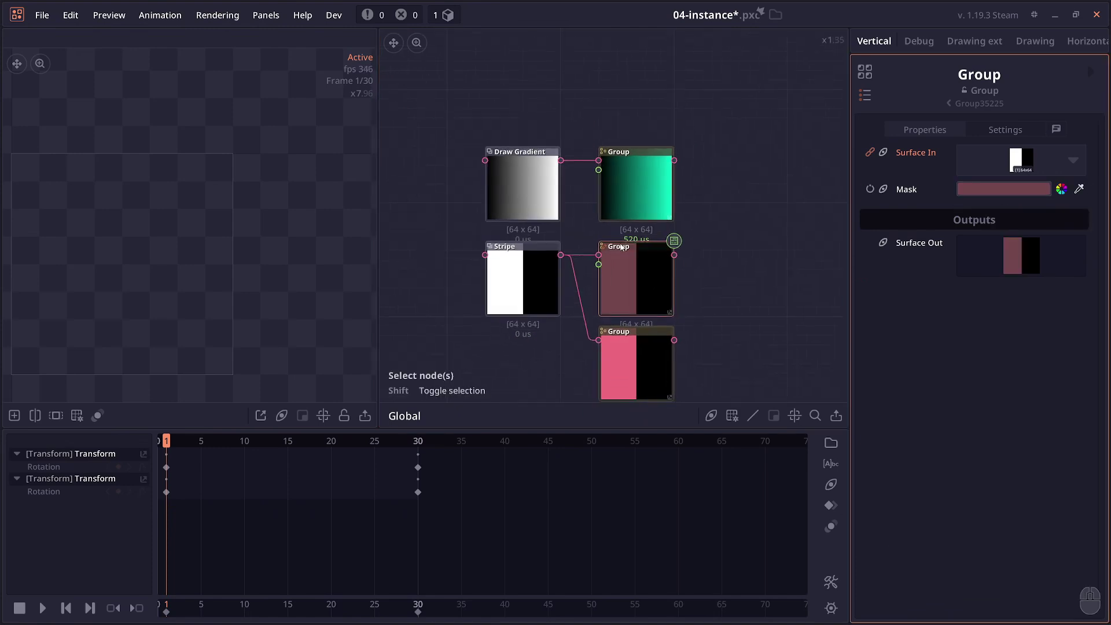
scroll(658, 265, "up", 1)
left_click_drag(650, 299, 642, 288)
key("space")
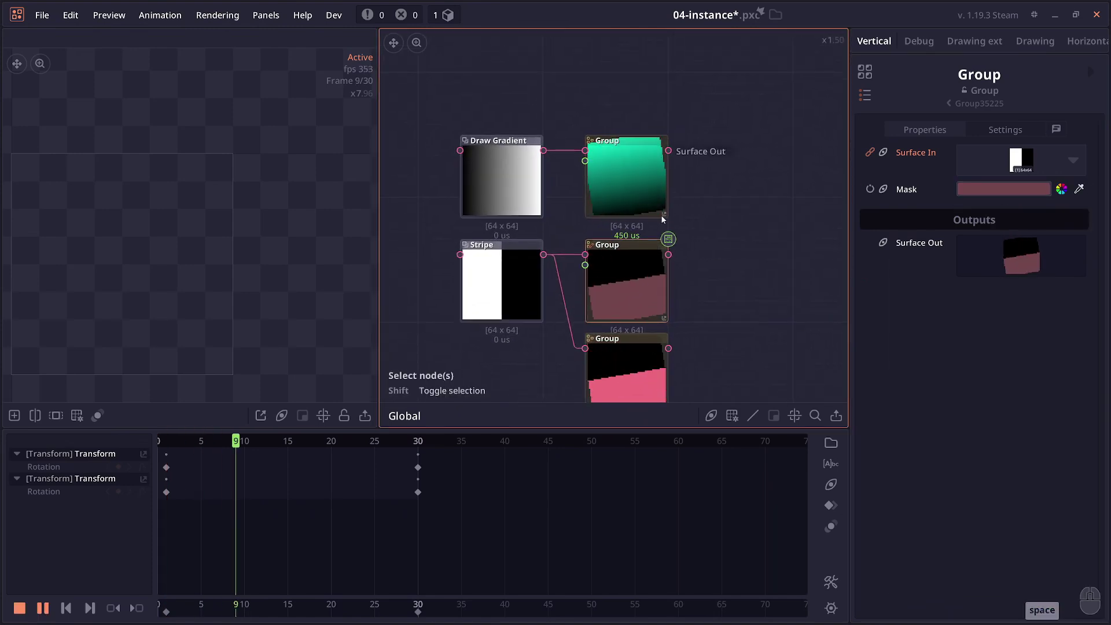
key("space")
left_click_drag(701, 214, 701, 203)
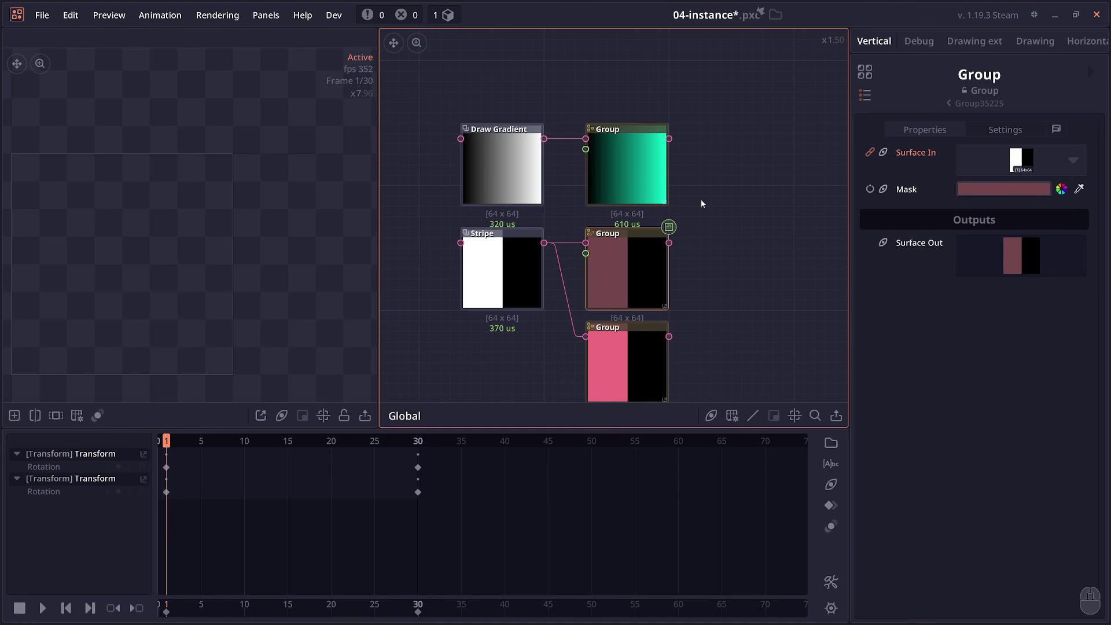
left_click_drag(648, 363, 660, 342)
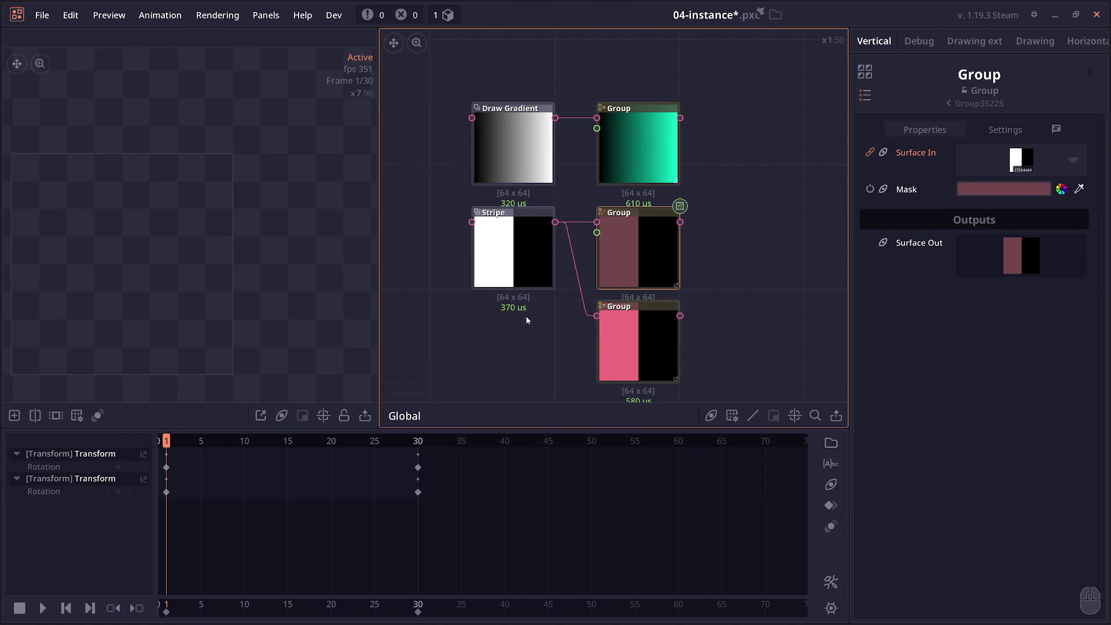
left_click_drag(619, 320, 620, 331)
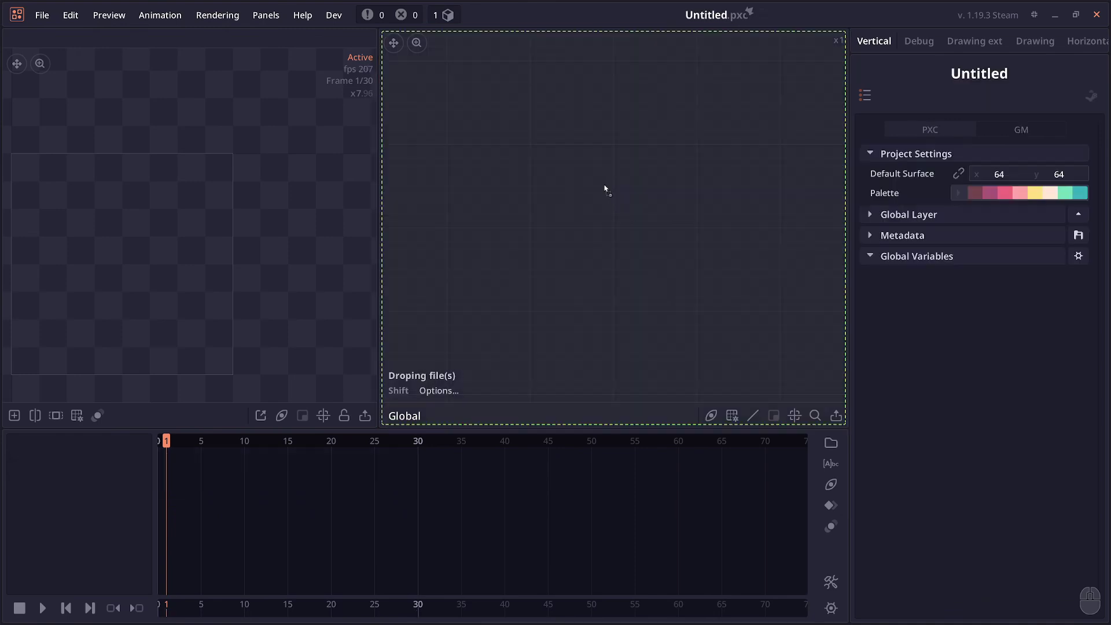
Open the 05-composite project and show the Composite node's Surface 0 and Surface 1 properties
left_click_drag(605, 188, 596, 201)
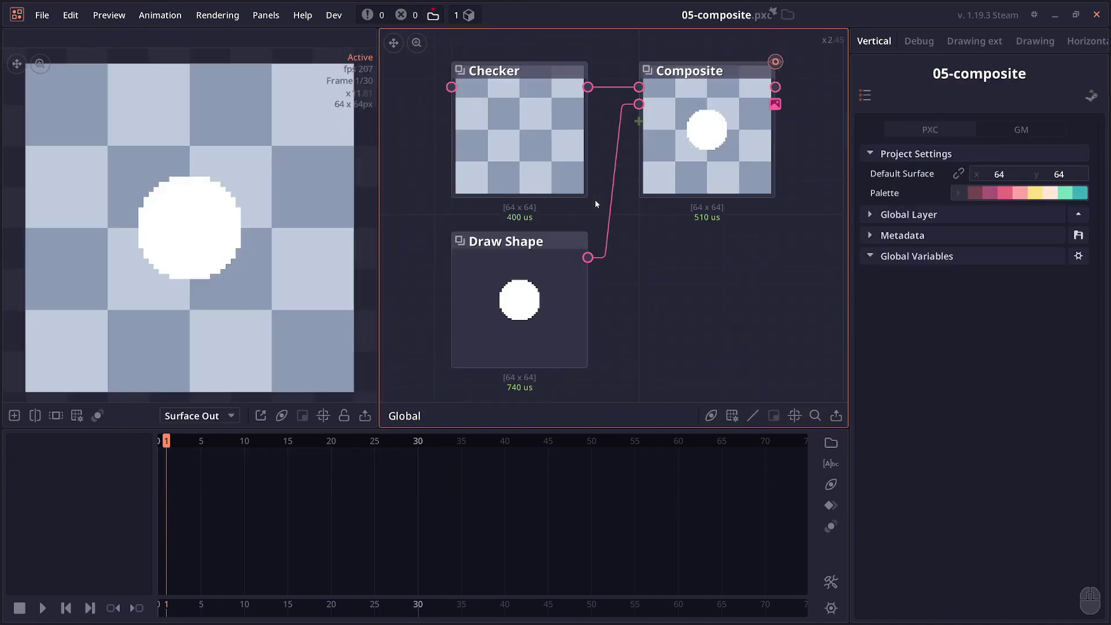
left_click(681, 141)
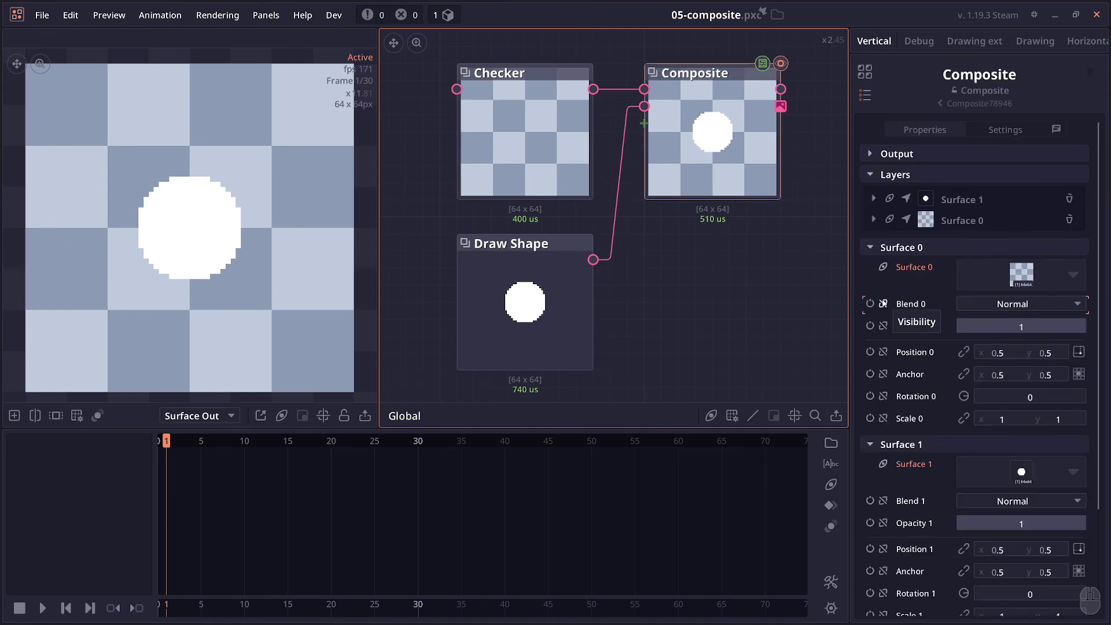
scroll(936, 305, "down", 1)
scroll(936, 306, "down", 1)
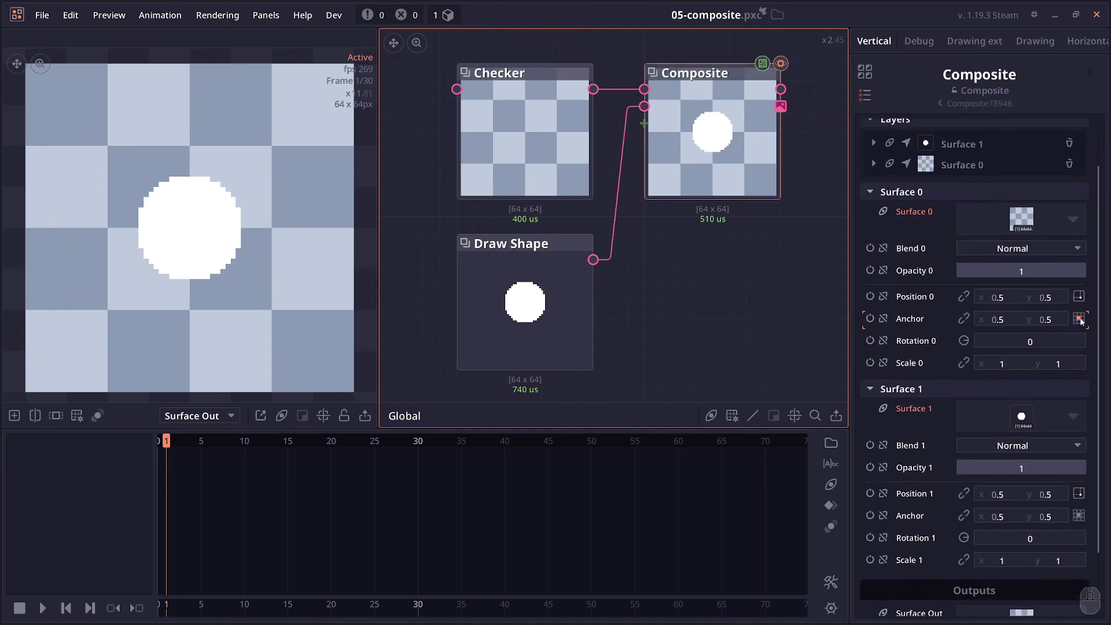
Set the Surface 0 anchor of the Composite node to 0, 0 and adjust its X and Y scale
left_click(1074, 318)
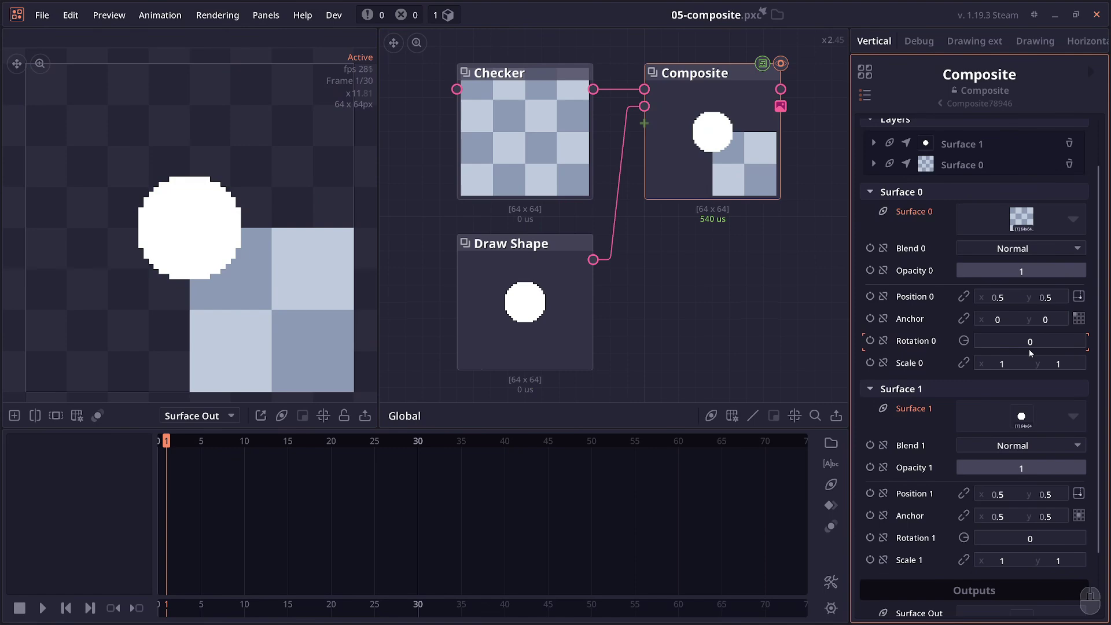
left_click_drag(1002, 366, 969, 367)
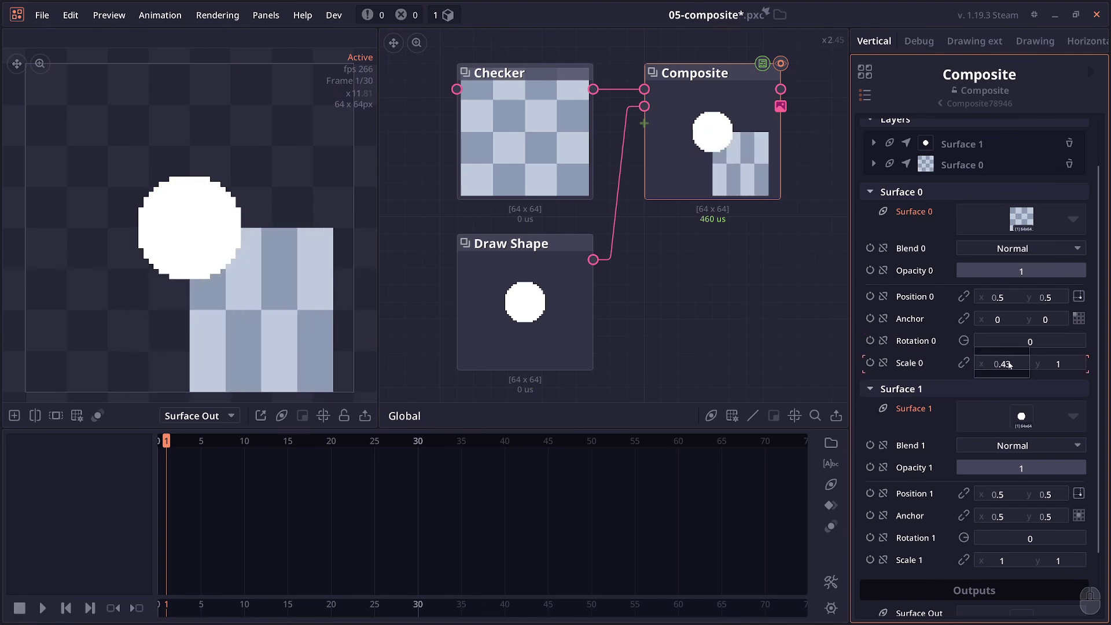
mouse_move(1057, 365)
left_mouse_down()
mouse_move(1041, 364)
mouse_move(1058, 370)
left_mouse_up()
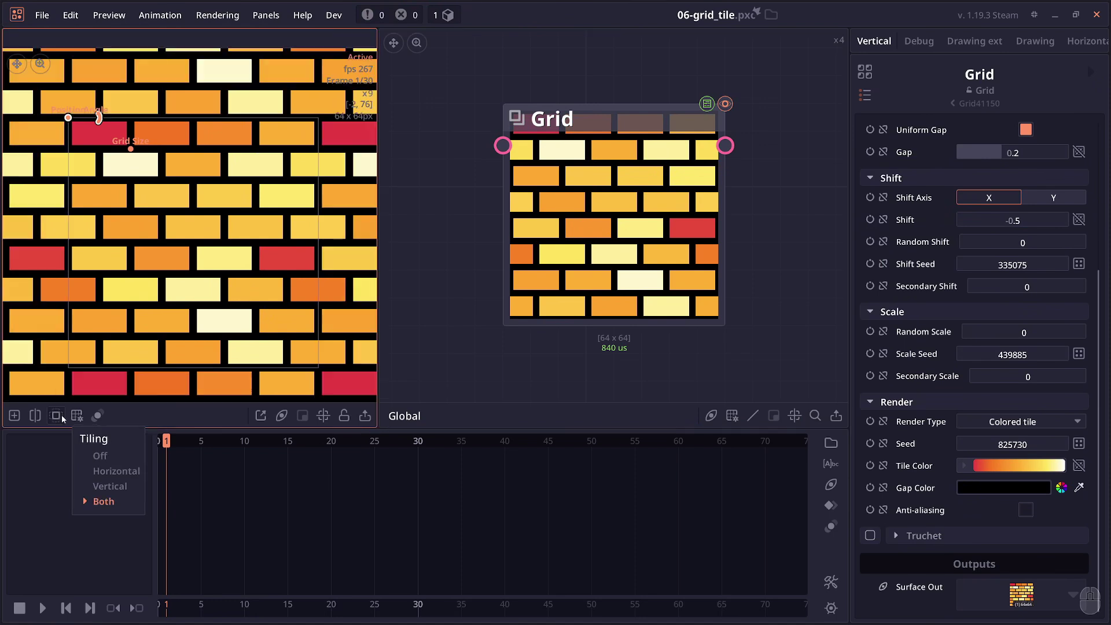
Examine how the 06-grid_tile brick pattern repeats across the tiled preview
scroll(191, 342, "down", 1)
left_click_drag(191, 342, 204, 319)
scroll(205, 315, "down", 1)
scroll(205, 314, "up", 1)
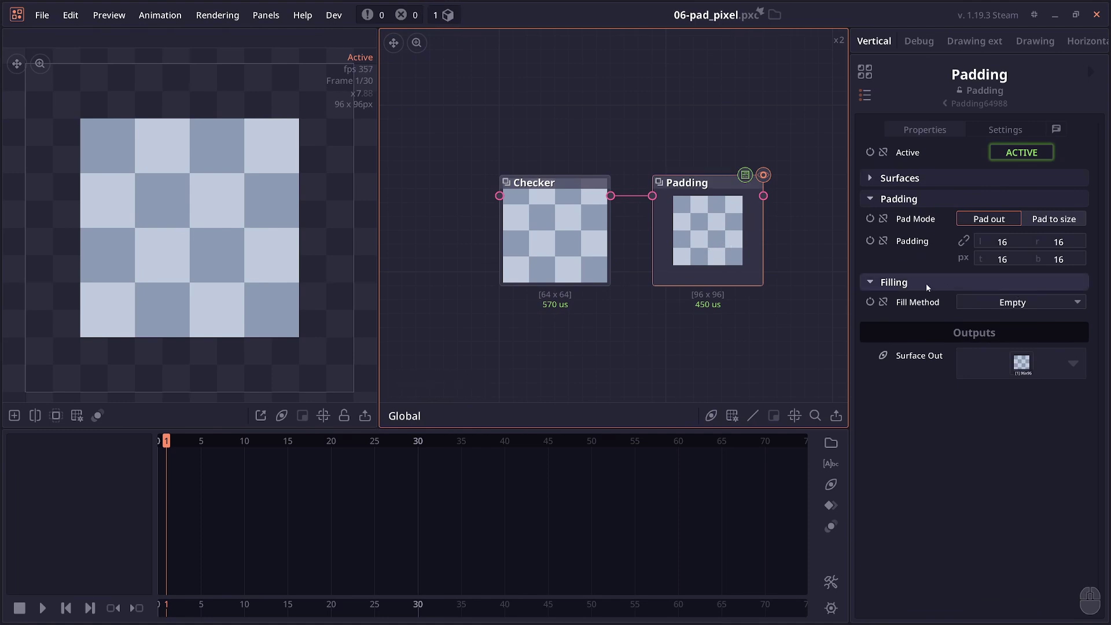
Set the Padding node's Fill Method to Pixel Expand and save the project
left_click(992, 304)
left_click(1000, 357)
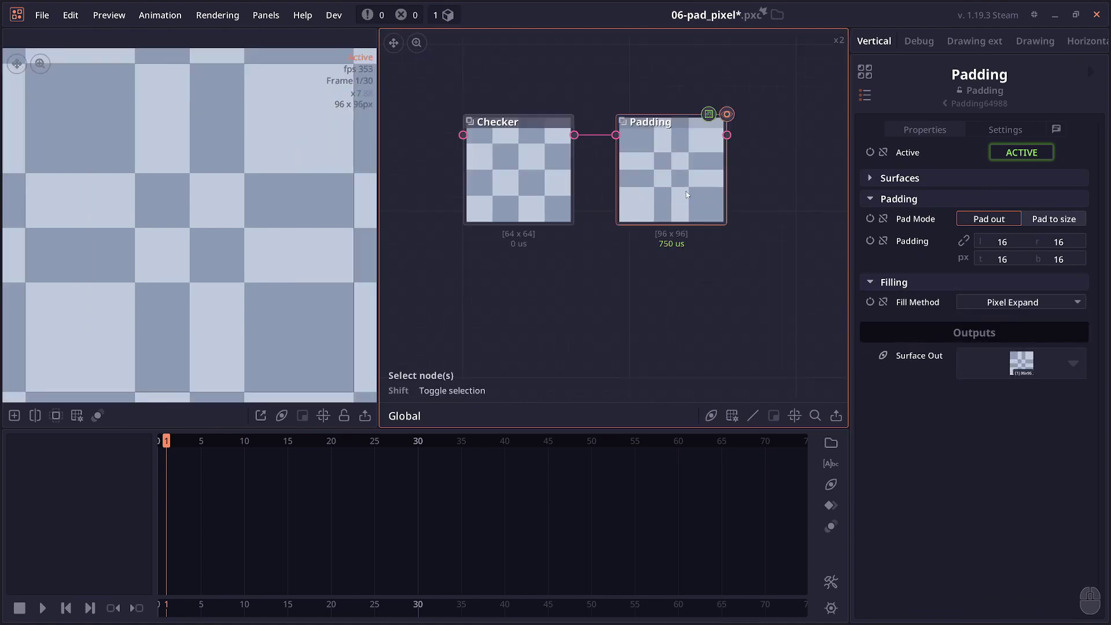
key("ctrl+s")
Duplicate the Padding node below the original and set the copy's Fill Method to Empty
key("ctrl+d")
left_click(622, 259)
left_click(989, 302)
left_click(1001, 322)
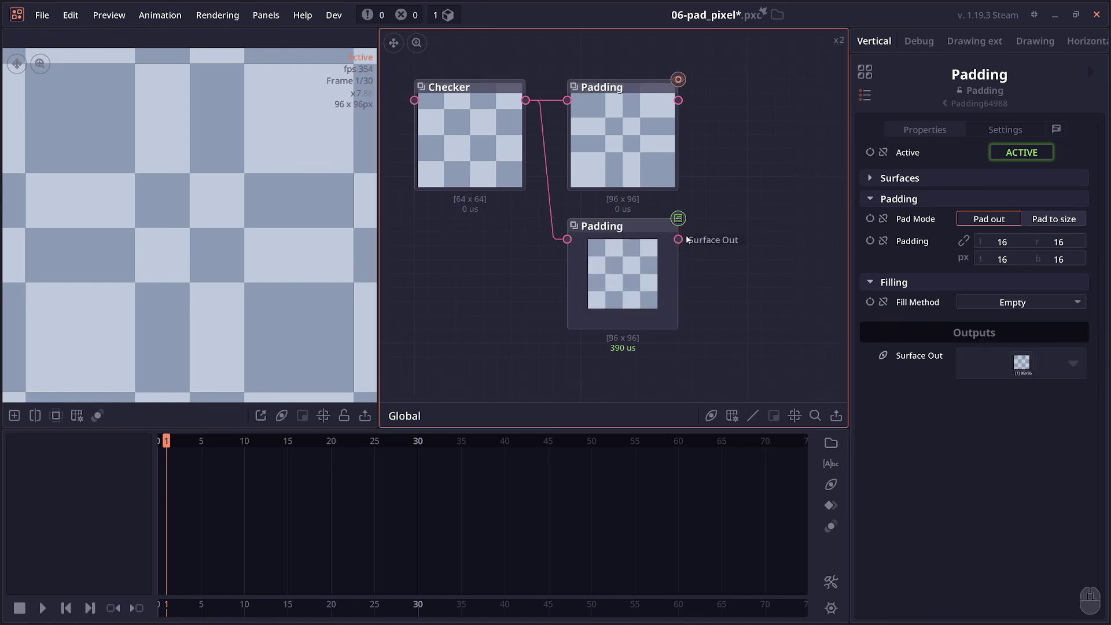
Connect the lower Padding node's Surface Out to a new Pixel Expand node and compare it with the upper Padding
left_click_drag(683, 239, 716, 238)
type("pixe")
key("Down")
key("Return")
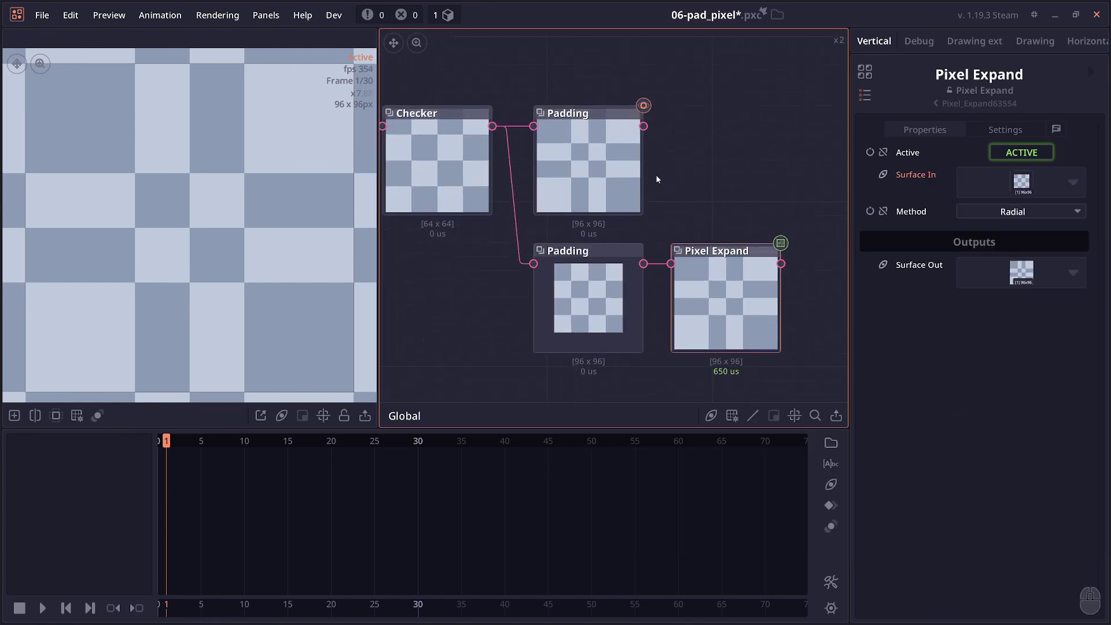
left_click(620, 169)
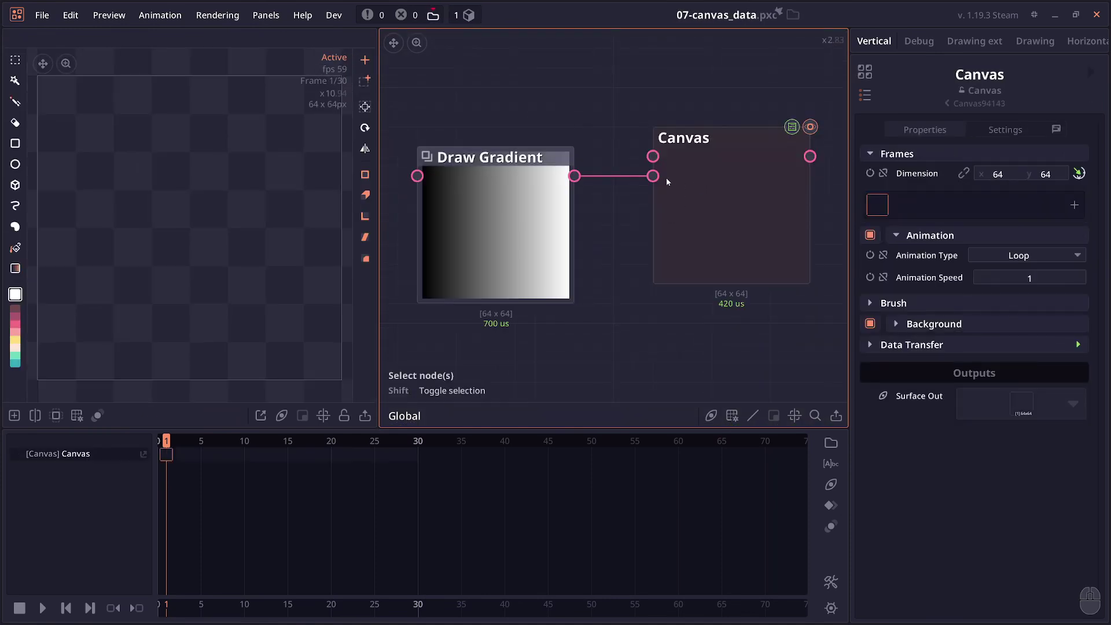
Align the Canvas node with Draw Gradient in 07-canvas_data and inspect its Data Source input
left_click_drag(665, 178, 677, 195)
scroll(853, 297, "down", 1)
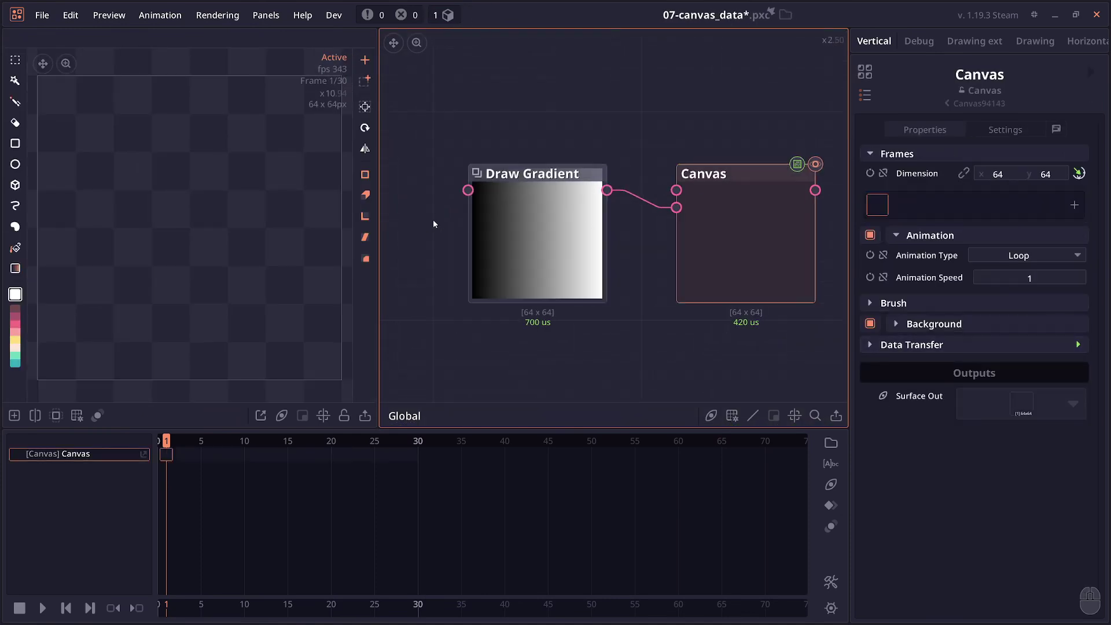
scroll(493, 189, "down", 3)
left_click_drag(504, 205, 637, 230)
mouse_move(639, 316)
left_mouse_down()
mouse_move(592, 257)
mouse_move(439, 124)
mouse_move(651, 379)
left_mouse_up()
scroll(661, 215, "up", 2)
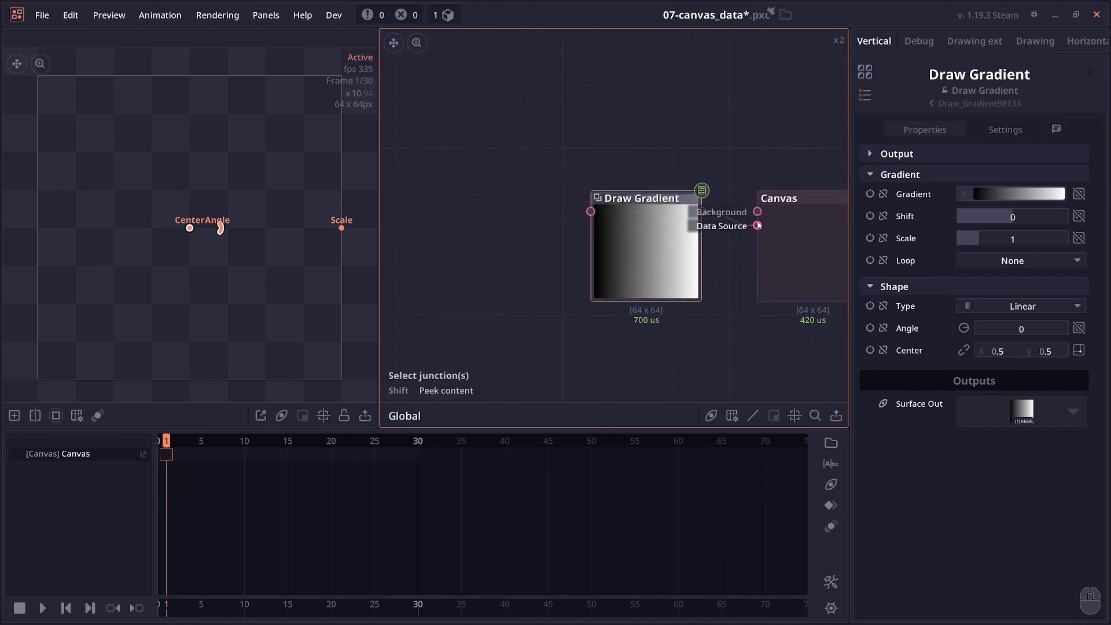
left_click_drag(759, 240, 679, 278)
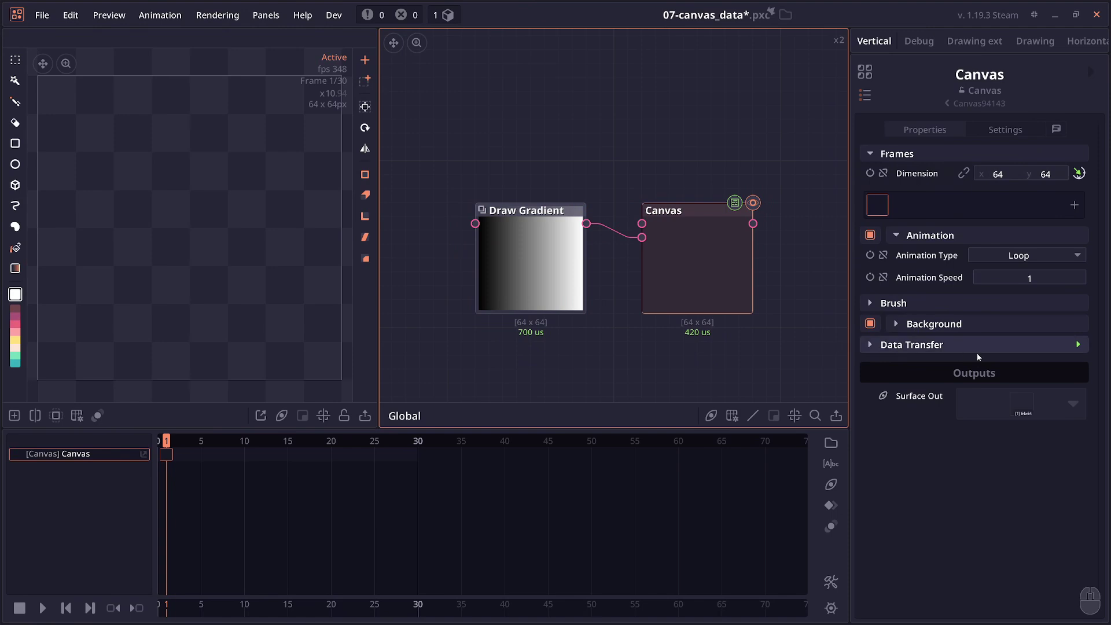
Transfer the Draw Gradient image into the Canvas and, with preview tiling off, brush a stroke over its upper part
left_click(1078, 345)
left_click(689, 288)
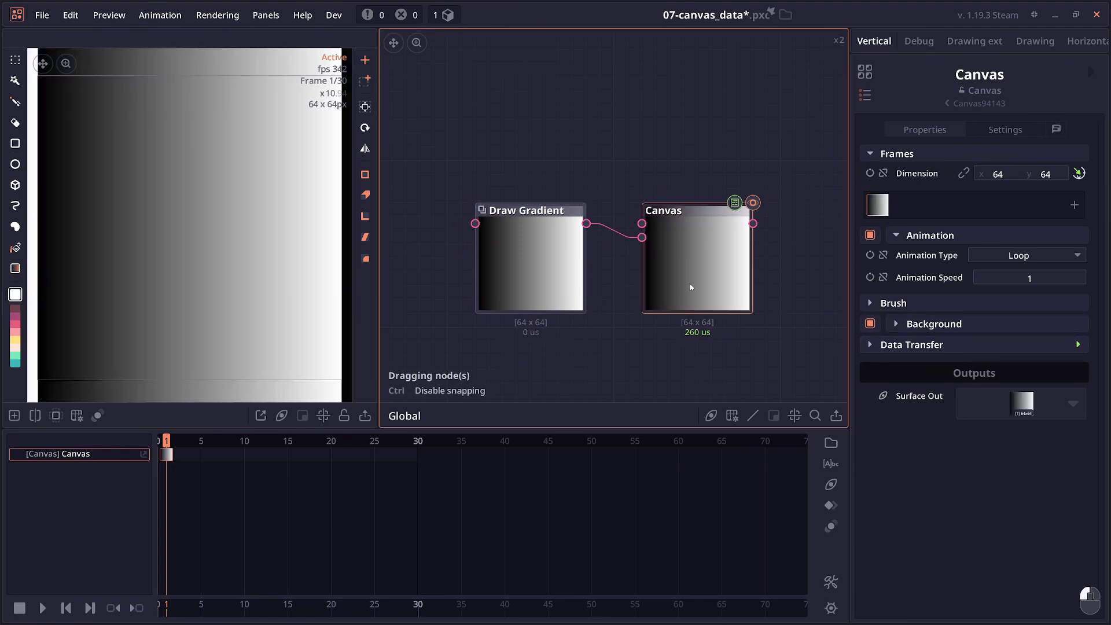
left_click(56, 416)
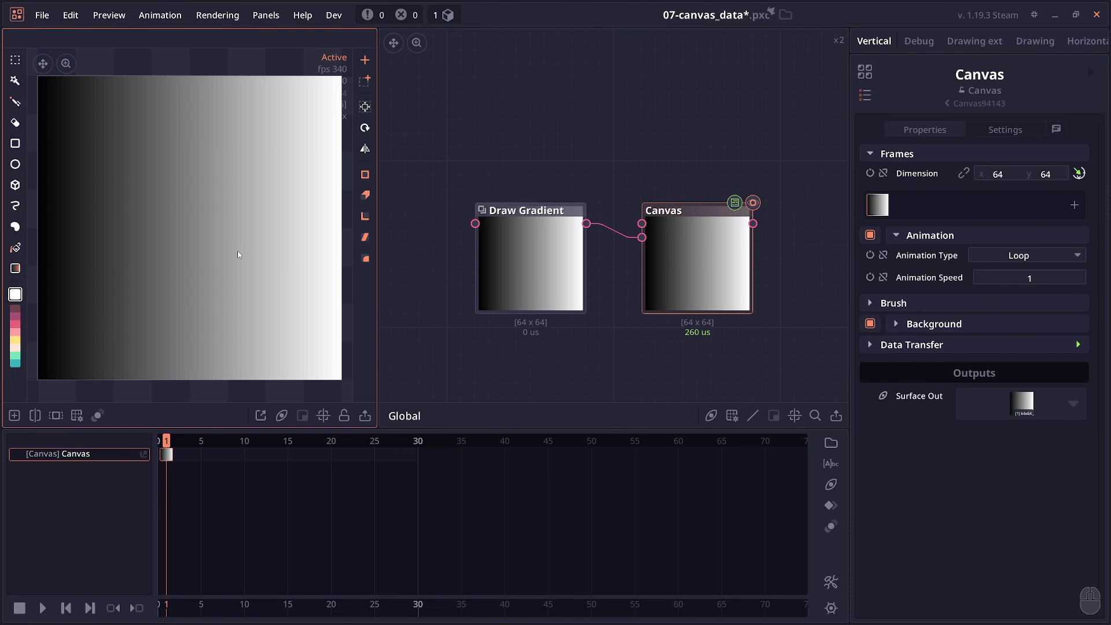
key("b")
mouse_move(146, 151)
left_mouse_down()
mouse_move(191, 133)
mouse_move(112, 118)
mouse_move(252, 179)
mouse_move(202, 187)
mouse_move(216, 142)
mouse_move(228, 177)
left_mouse_up()
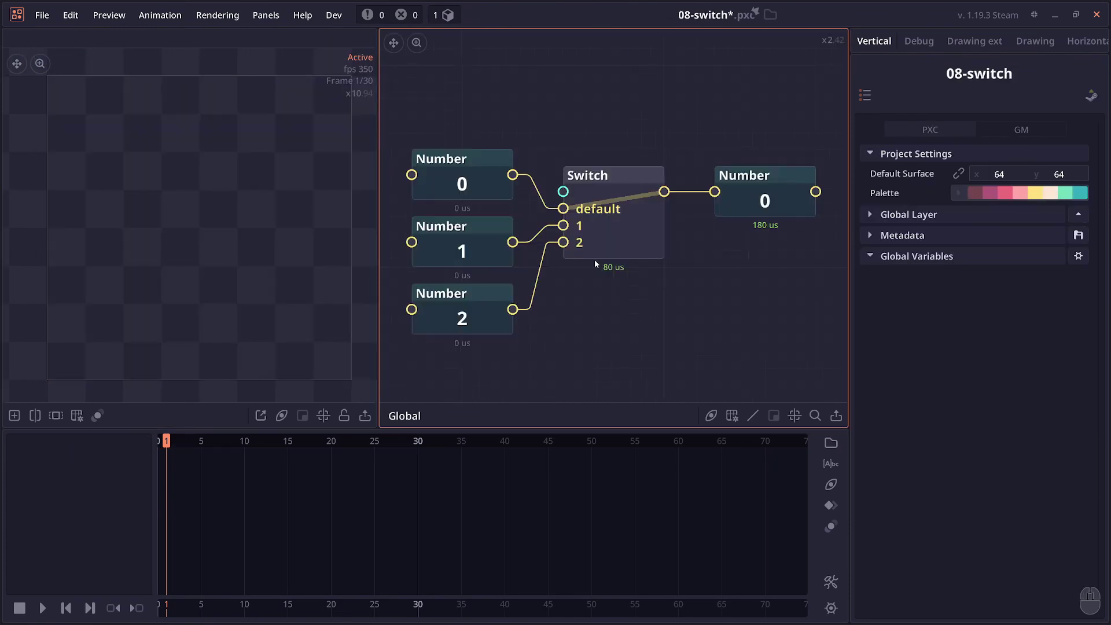
Cycle the Switch node's active case directly on the node through 1, default and 2, ending on 1
left_click_drag(563, 192, 547, 88)
left_click(608, 220)
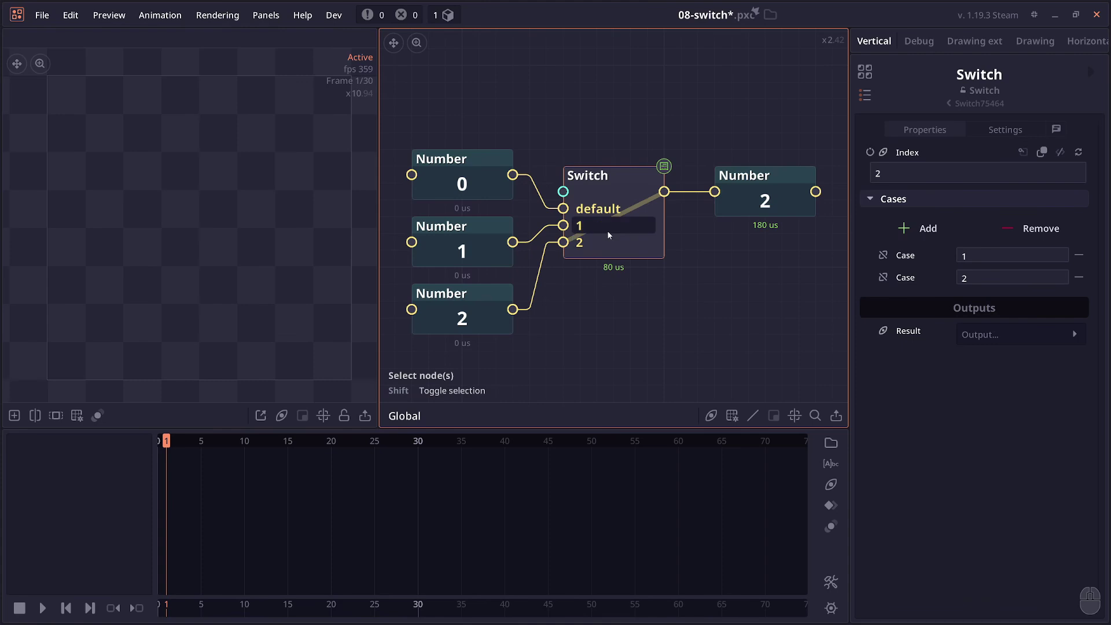
left_click(607, 226)
left_click(610, 213)
left_click(607, 239)
left_click(610, 225)
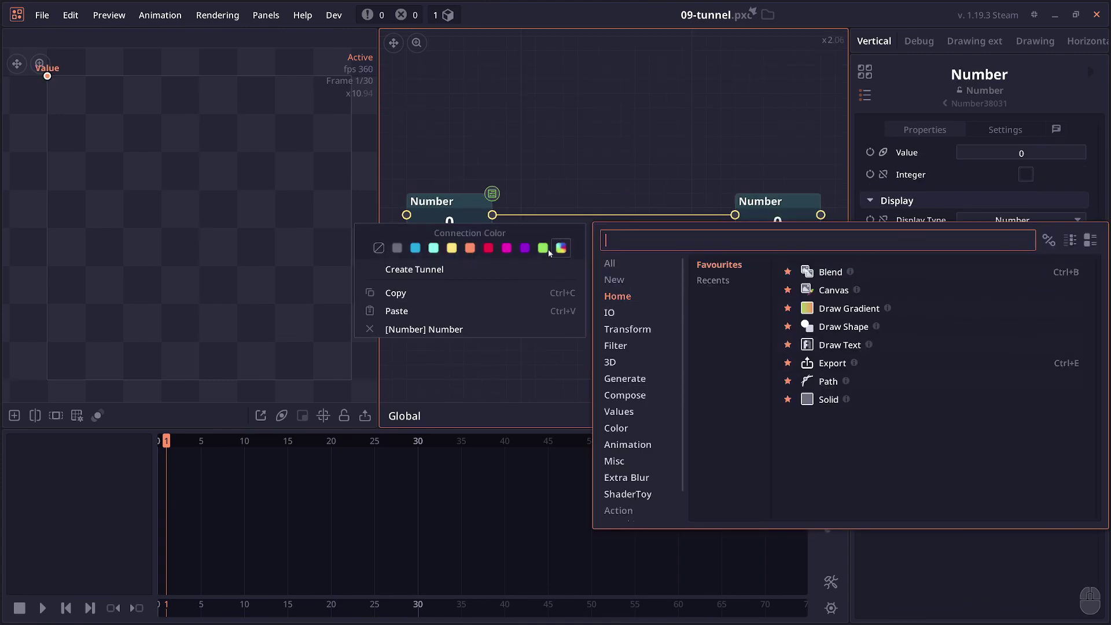
Create a tunnel on the connection between the two Number nodes in 09-tunnel and select the Tunnel Sender
left_click(460, 269)
left_click(533, 230)
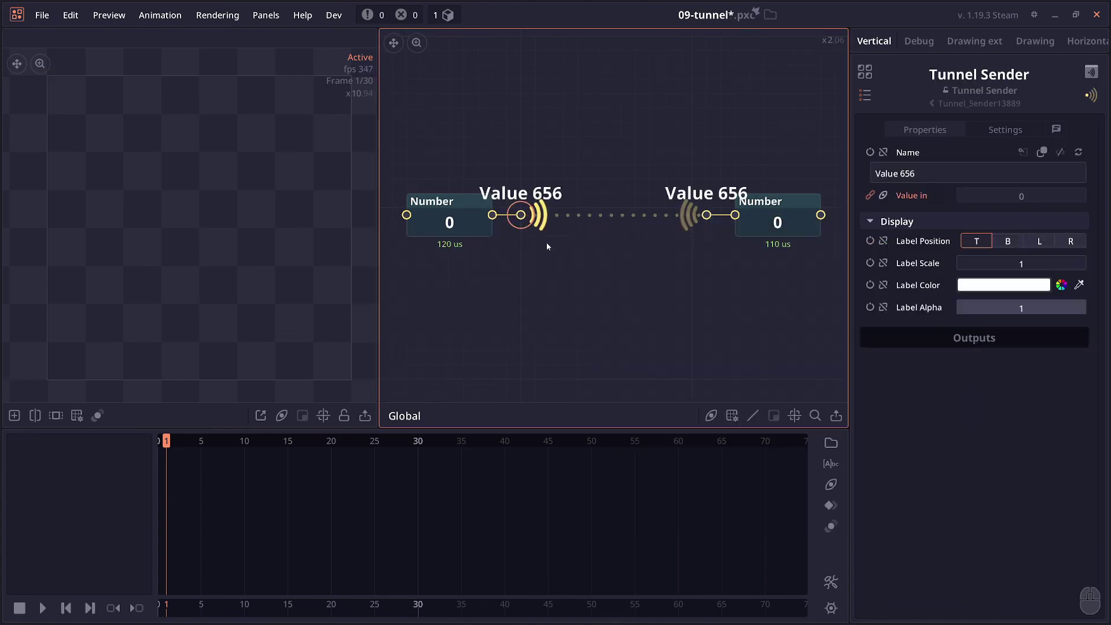
Set the Tunnel Sender's Label Position to R and Label Scale to 0.65, and place the receiver's label at L with a smaller scale
left_click(1012, 242)
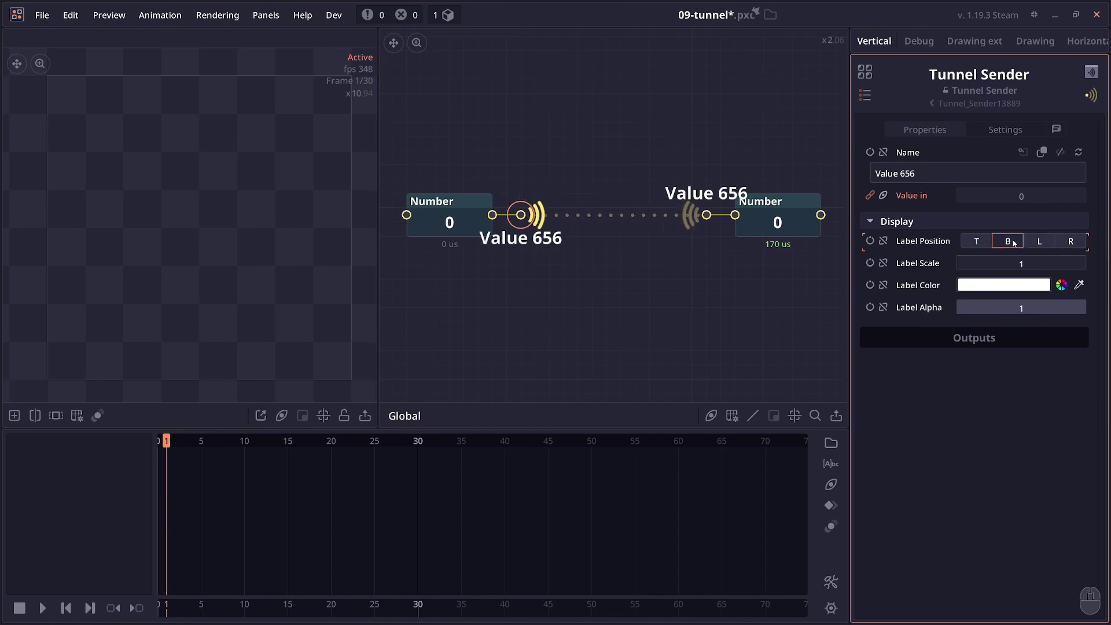
left_click(1040, 243)
left_click(1063, 243)
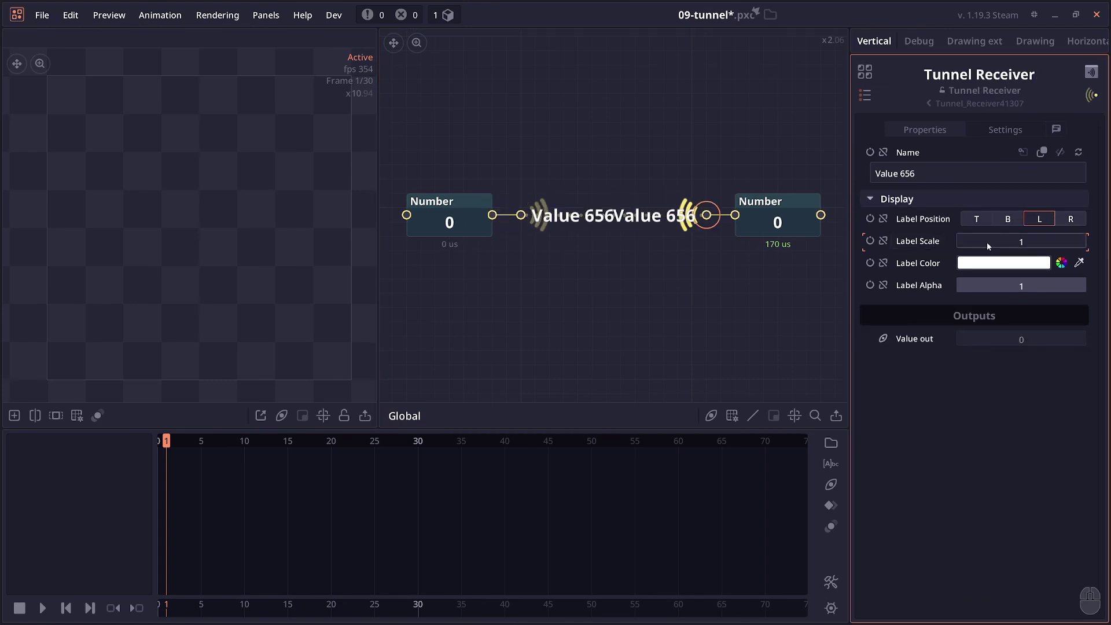
left_click_drag(987, 244, 987, 264)
left_click(537, 220)
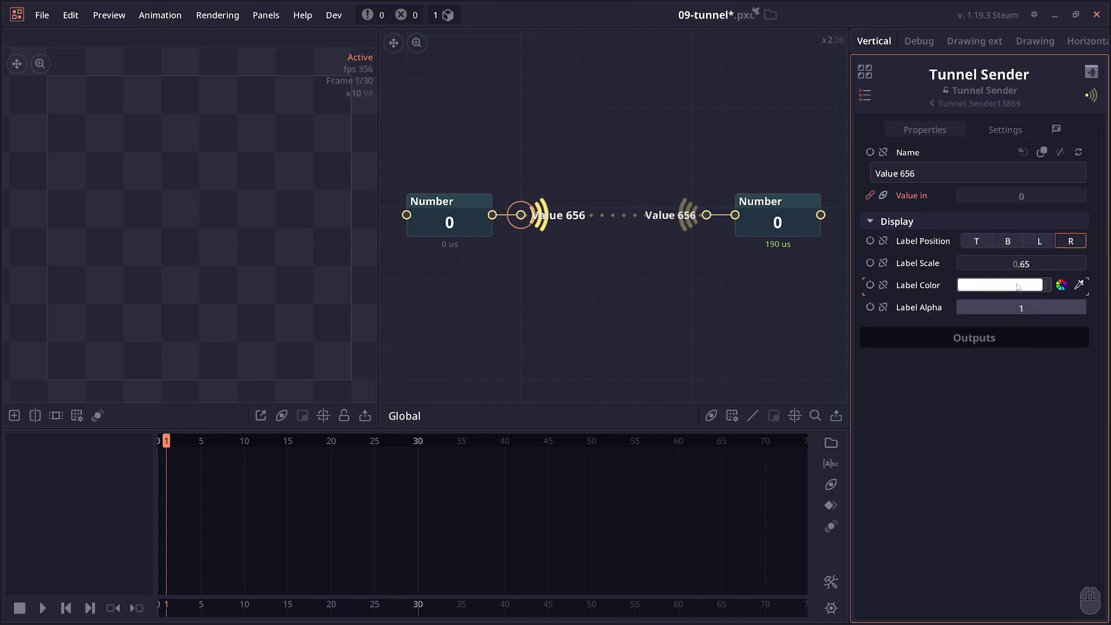
In the 10-bridge_path project, switch the Bridge Path node's Distribution to Uniform and back to Random
left_click(618, 283)
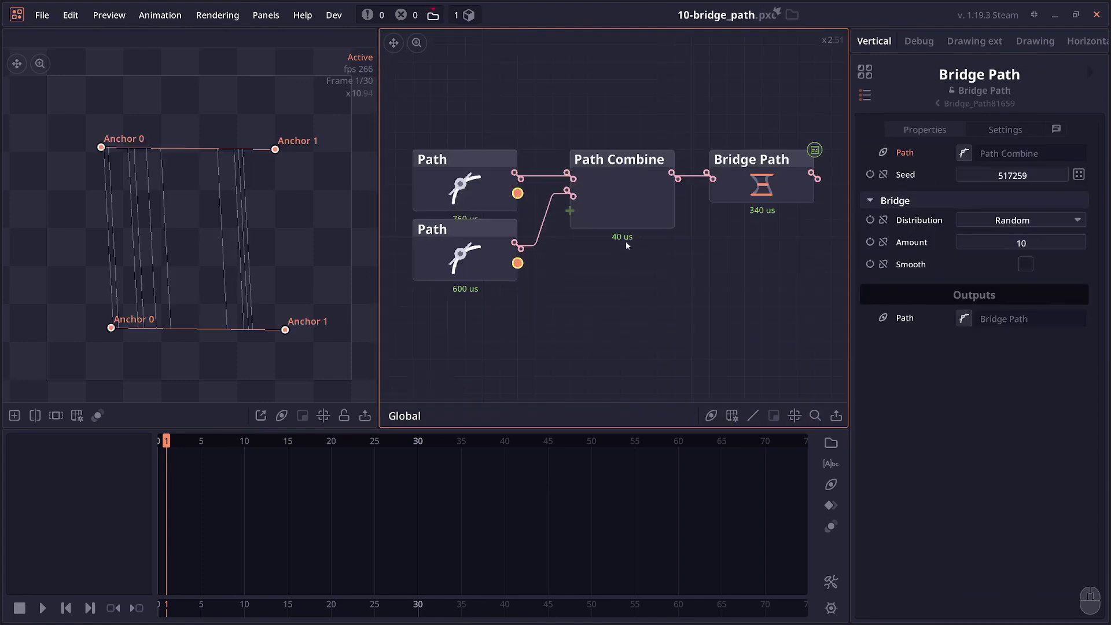
left_click(1020, 222)
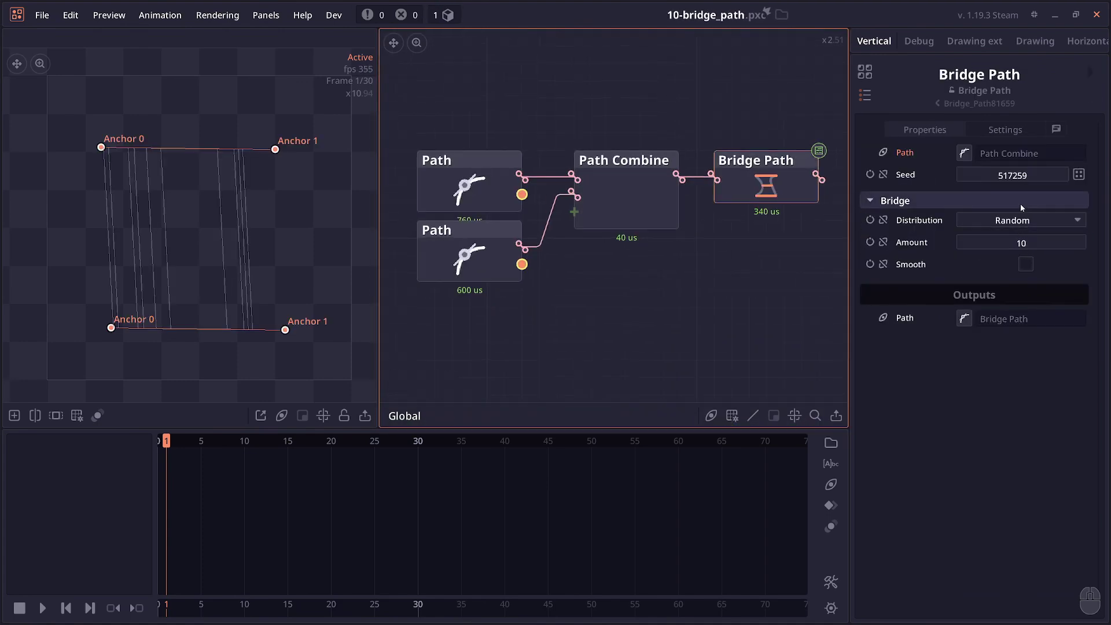
left_click(1020, 207)
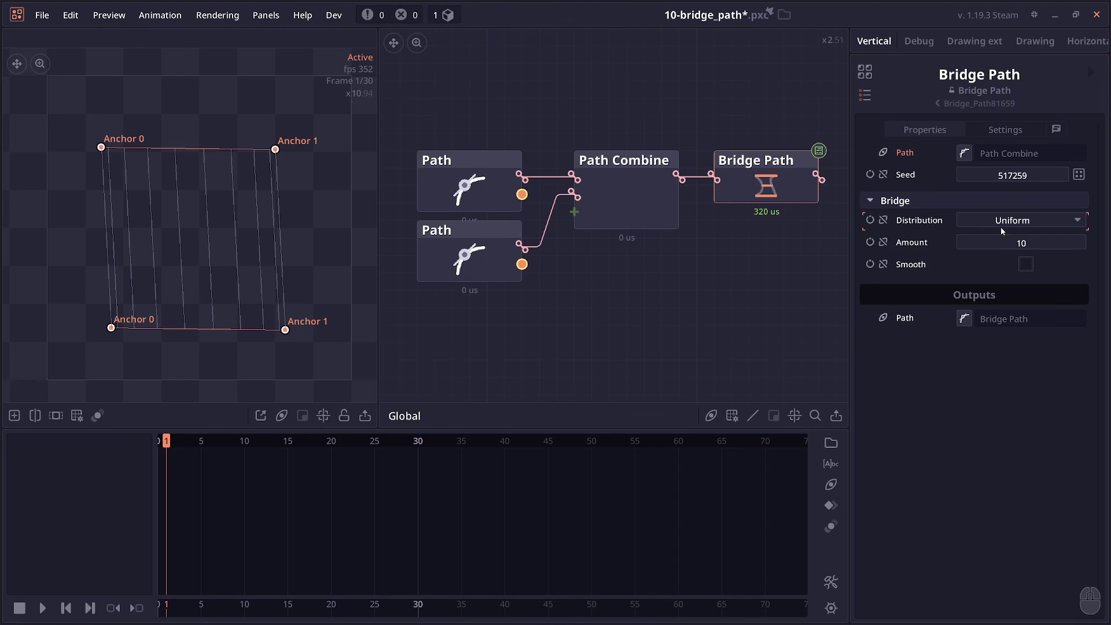
left_click(1020, 220)
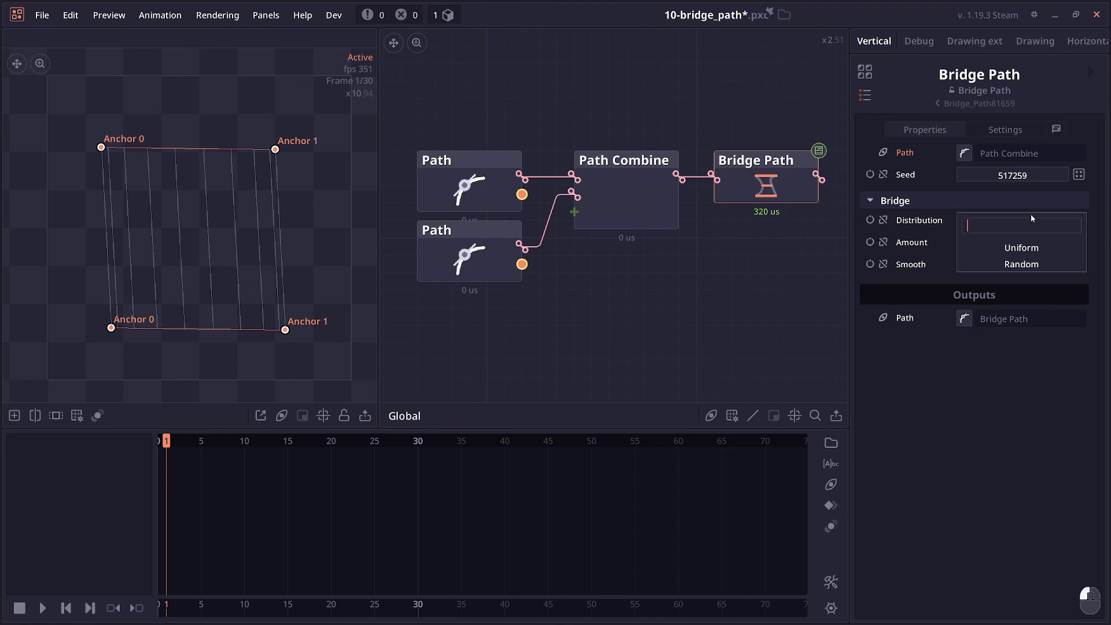
left_click(1020, 263)
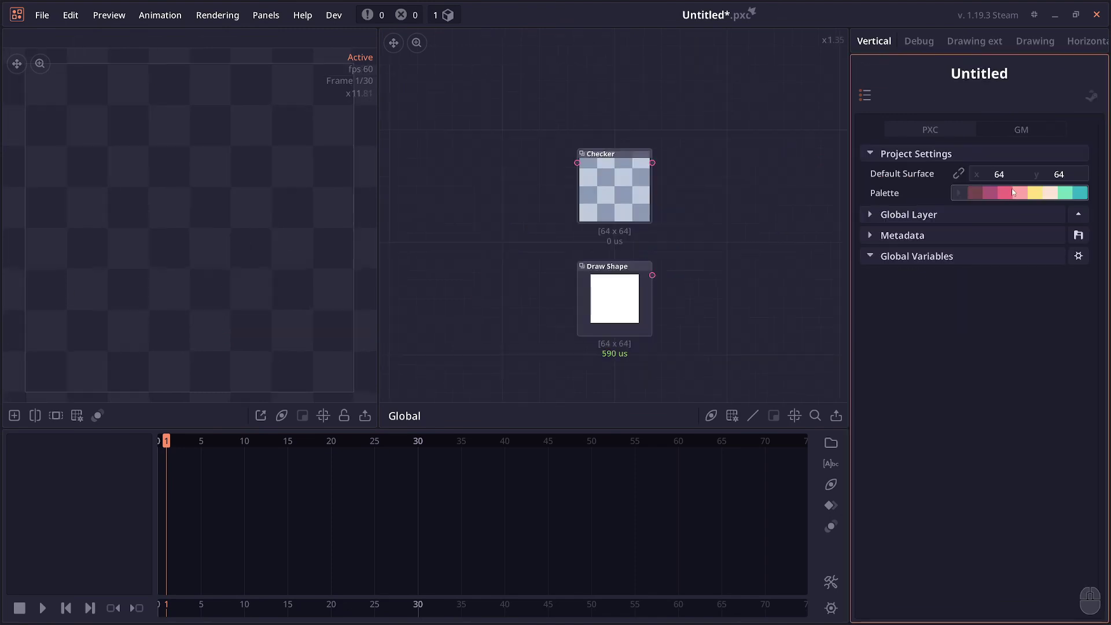
Select the Checker and Draw Shape nodes, and step back through the inspector's selection history to the project settings
left_click(1011, 191)
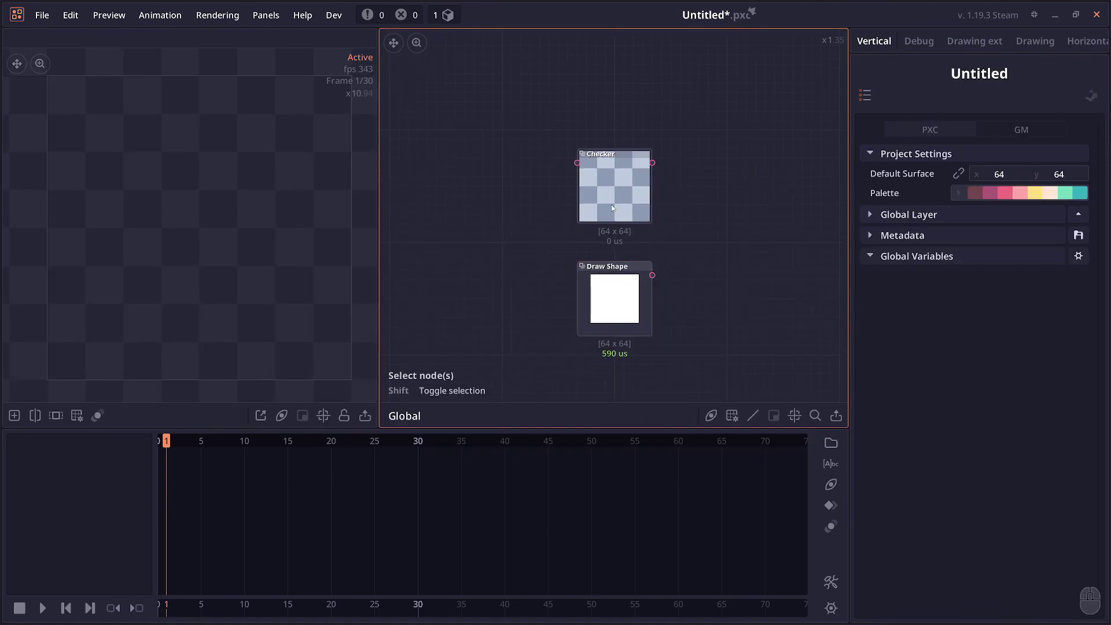
left_click(611, 204)
left_click(960, 103)
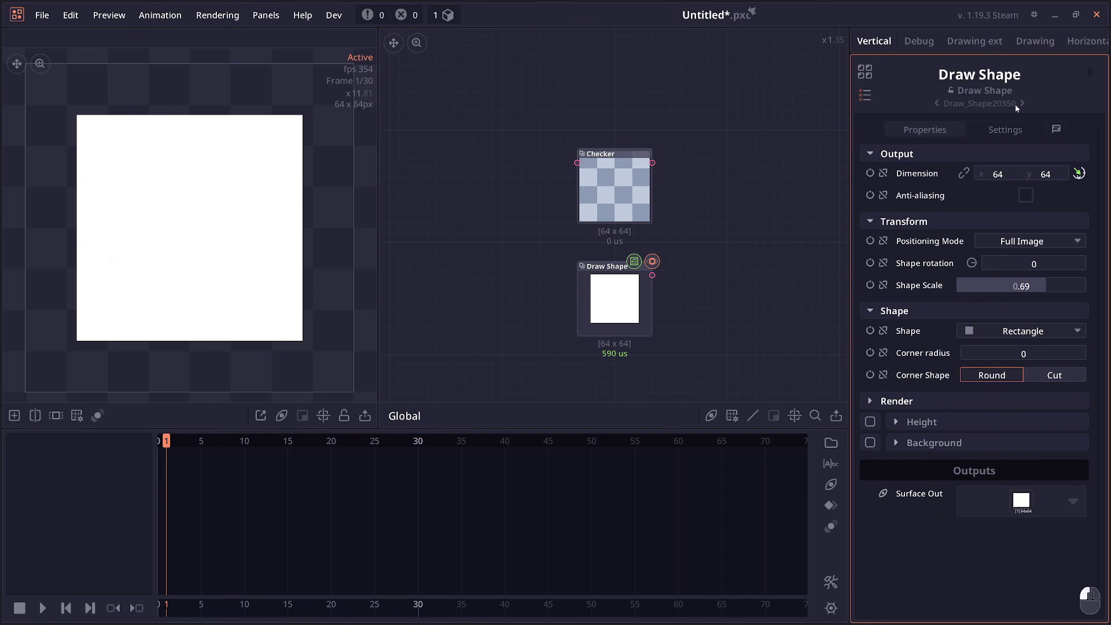
left_click(1087, 61)
left_click(939, 101)
left_click(939, 102)
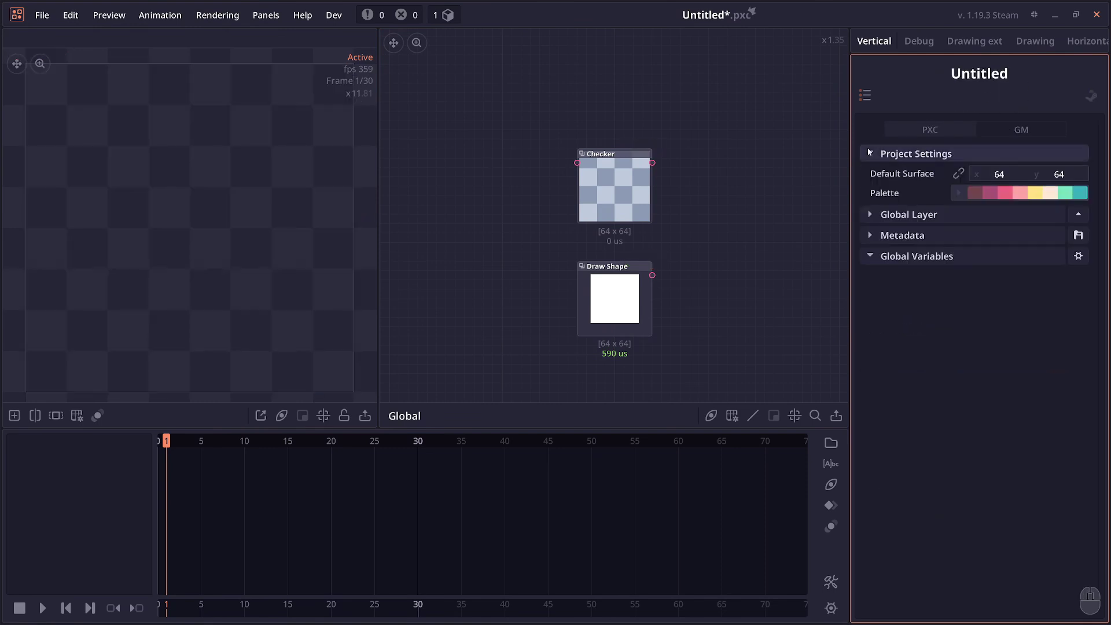
Open the graph_node_select menu's item editor from the Checker node's Export Hovering Node entry and examine its items and conditional groups
left_click(635, 204)
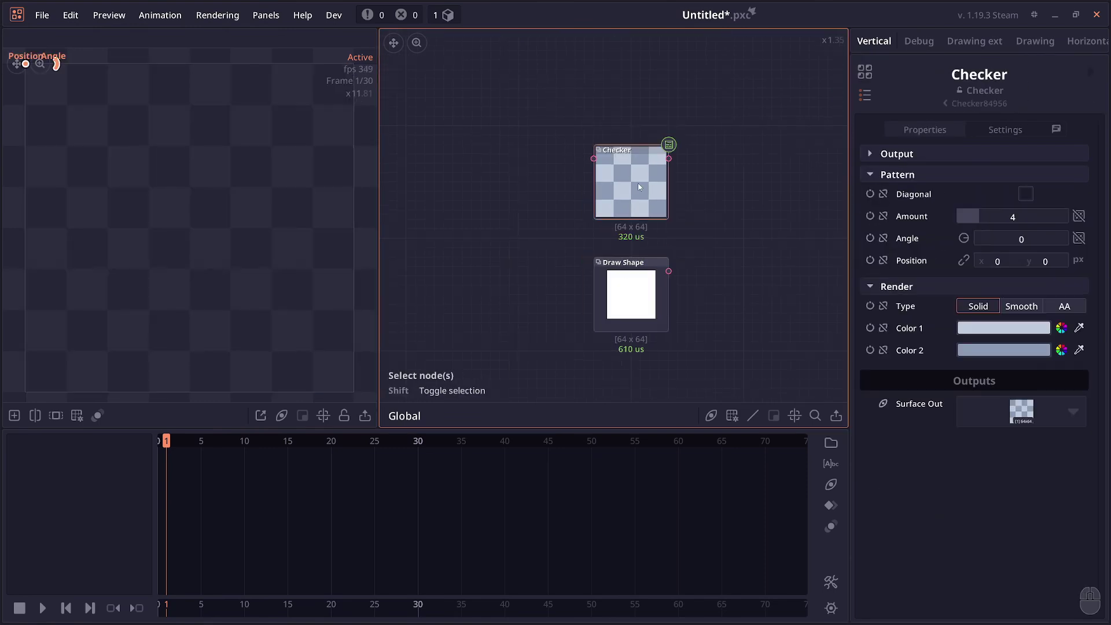
right_click(641, 187)
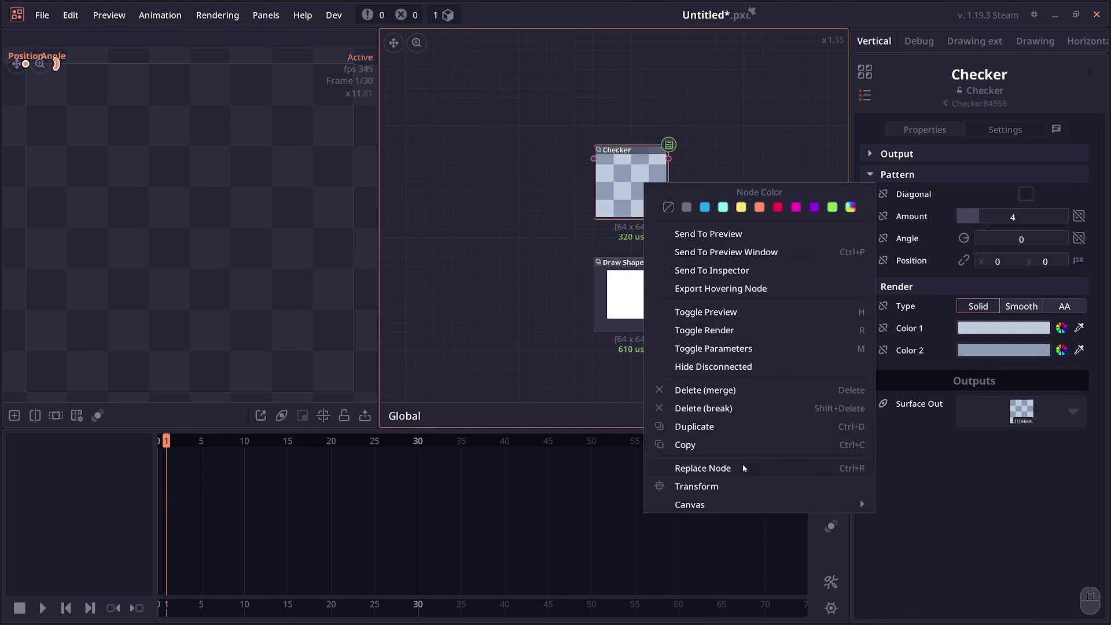
right_click(733, 295)
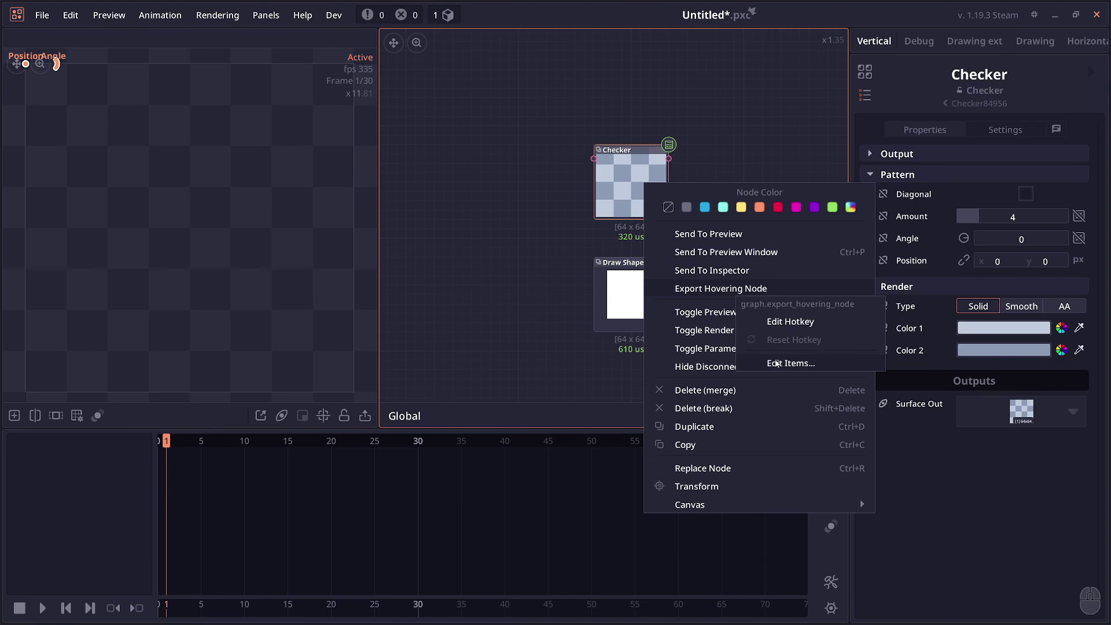
left_click(791, 363)
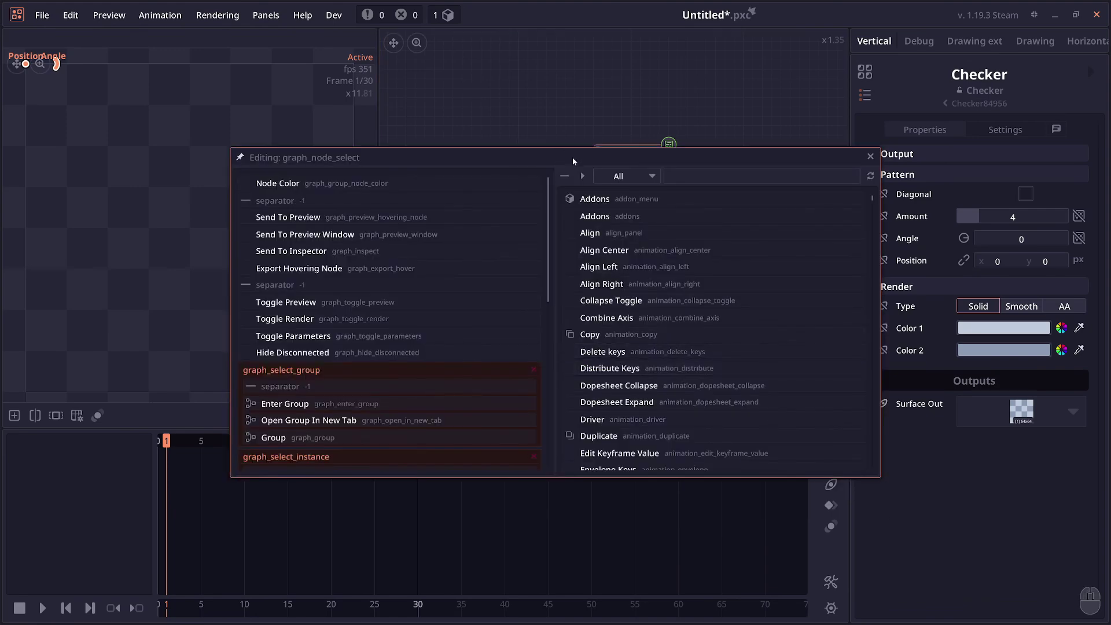
left_click_drag(573, 158, 634, 137)
scroll(540, 348, "down", 5)
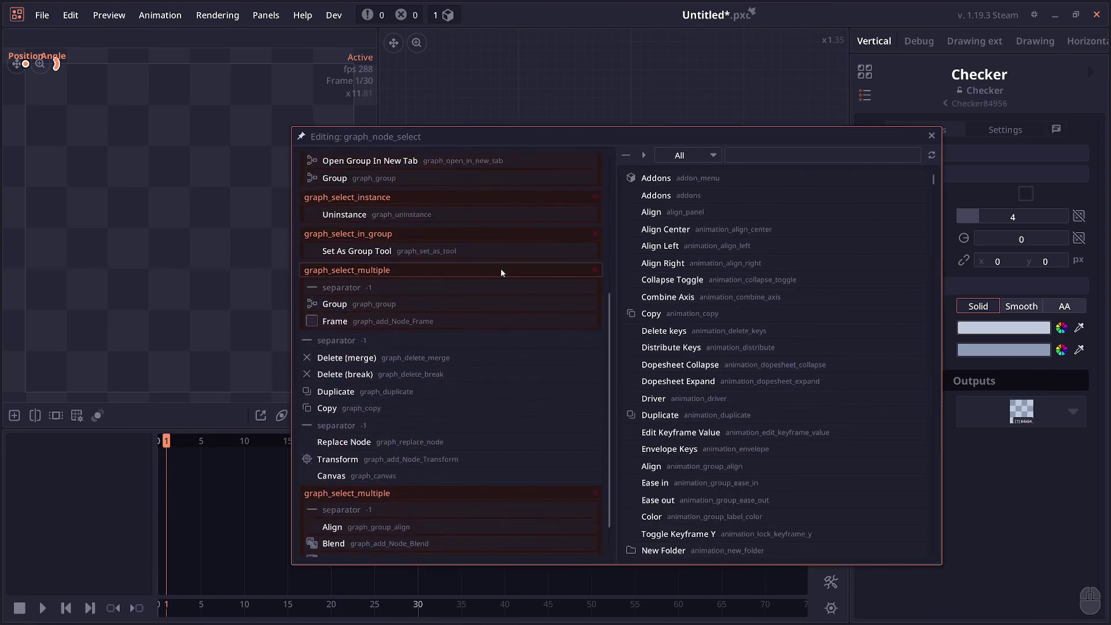
scroll(498, 267, "up", 5)
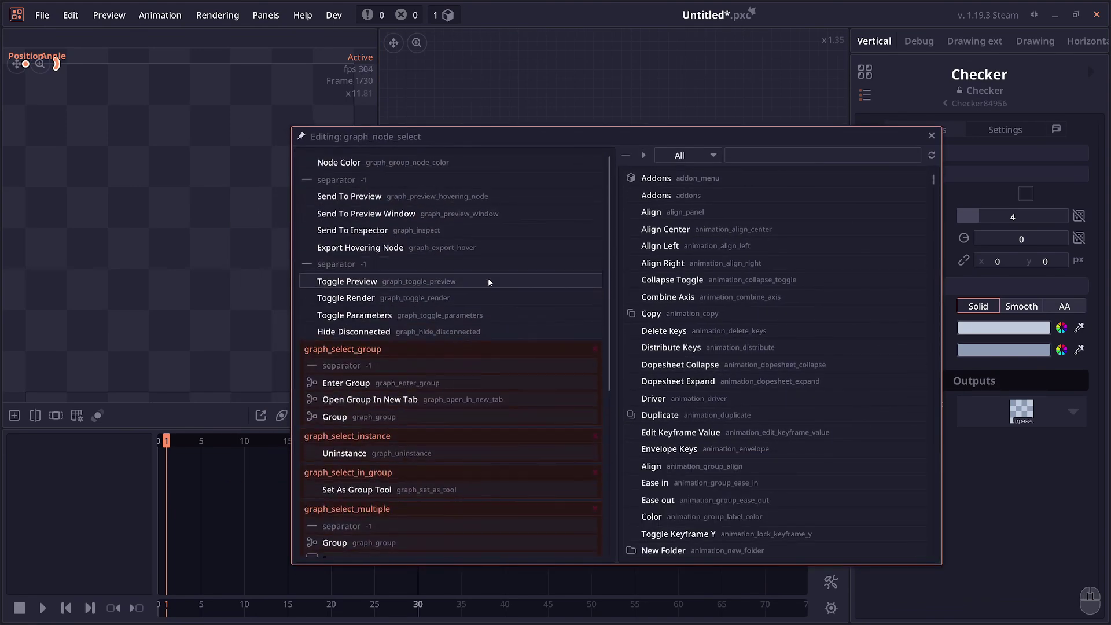
scroll(442, 446, "down", 2)
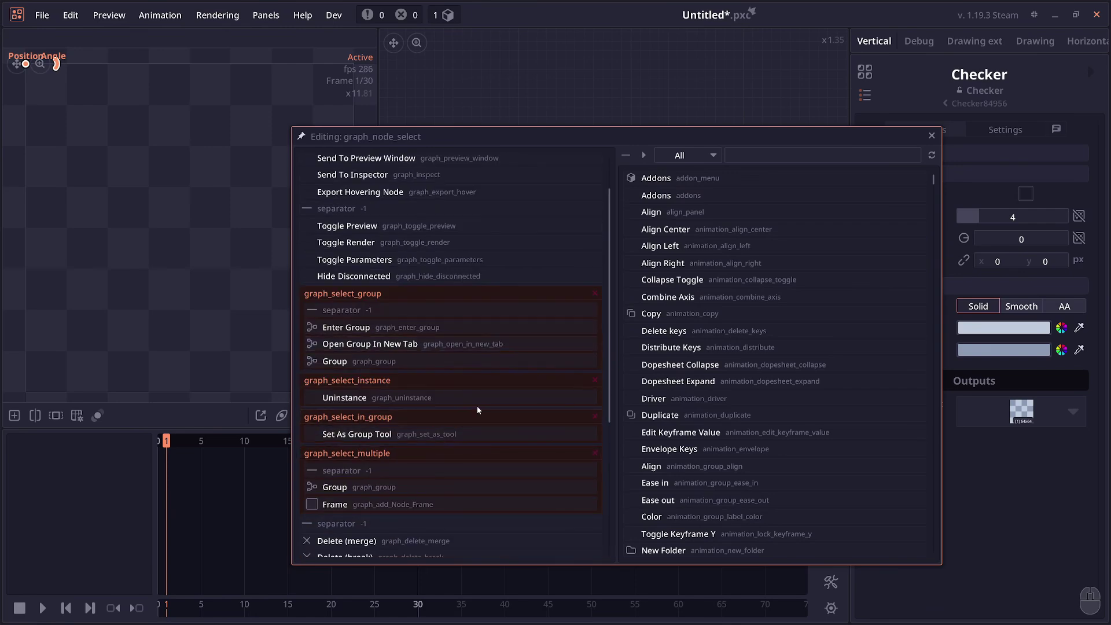
scroll(451, 452, "down", 8)
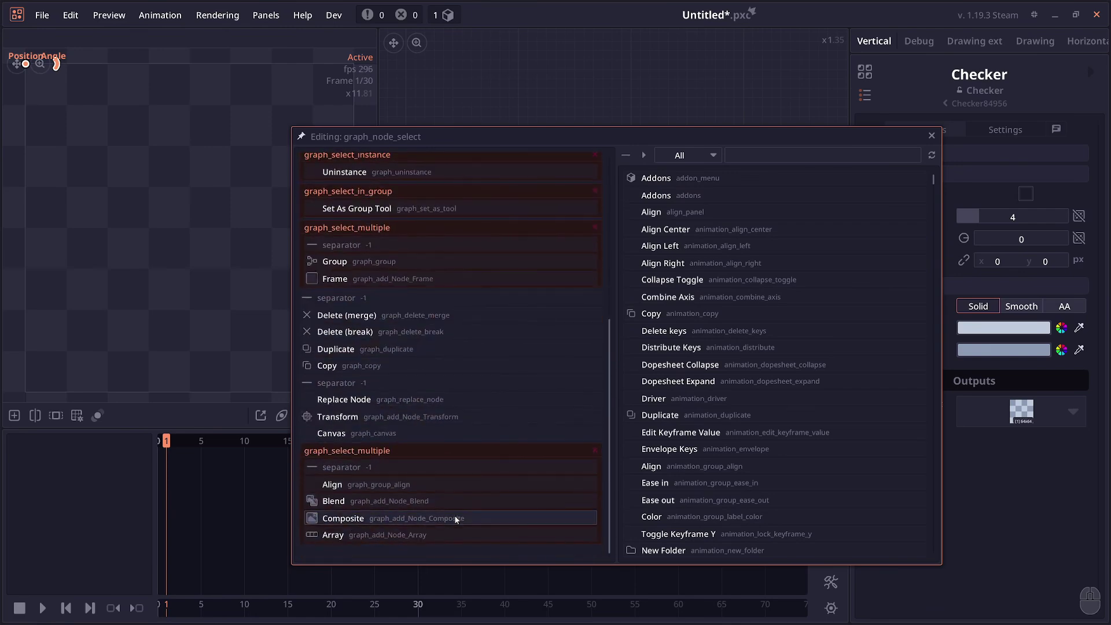
scroll(455, 513, "up", 3)
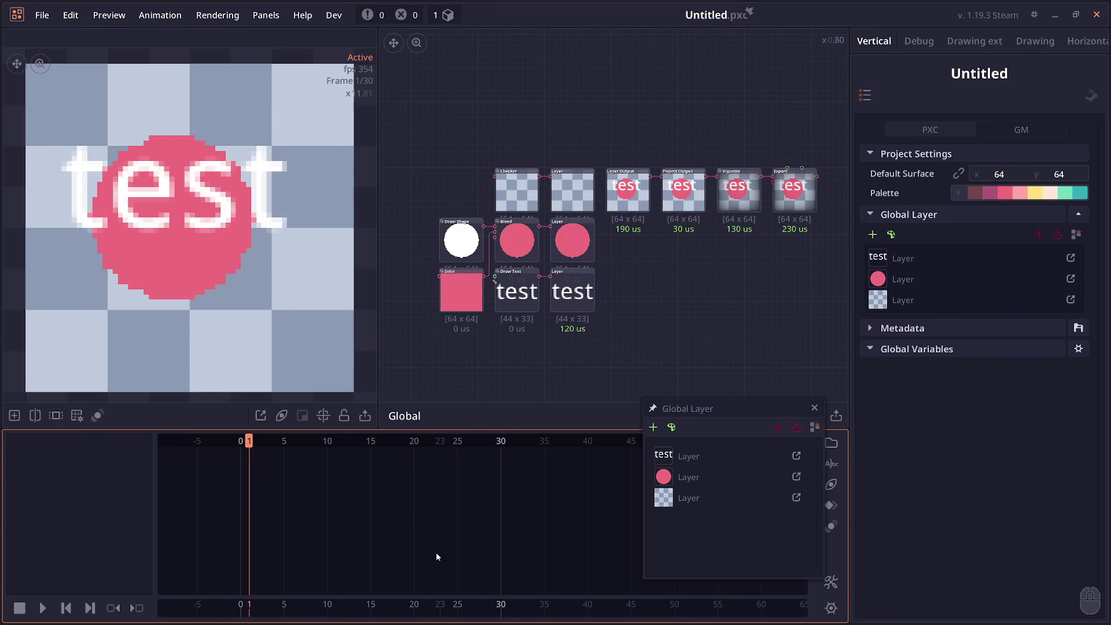